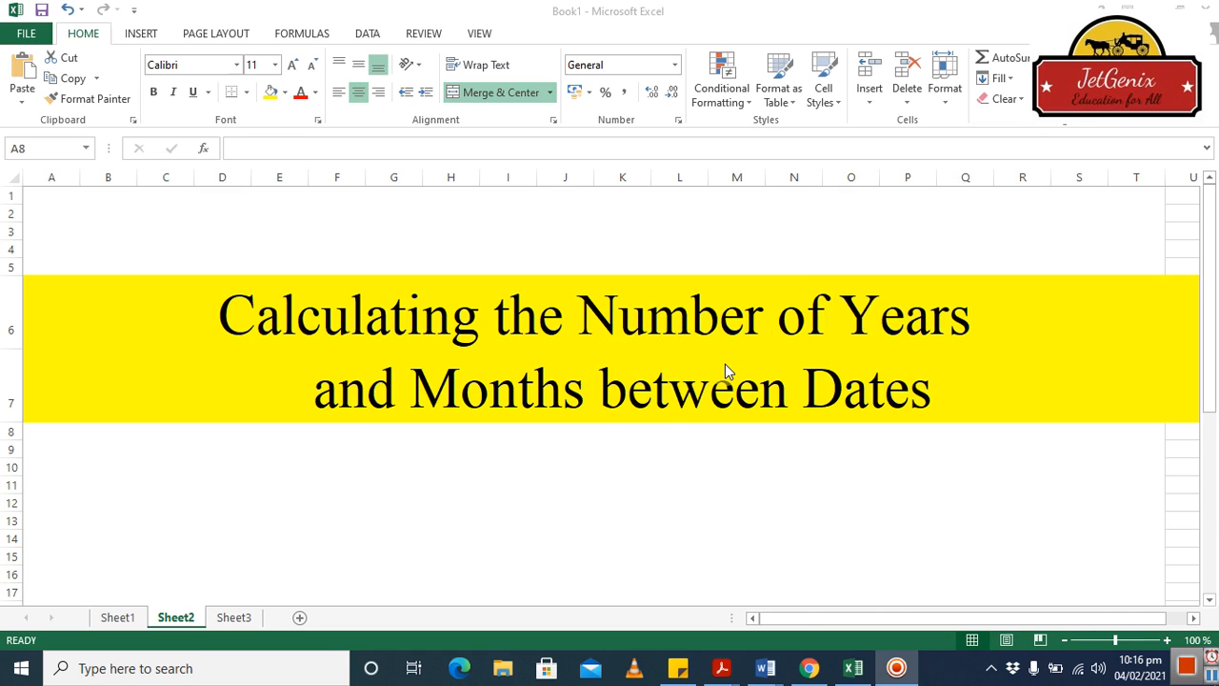
# Switch to Sheet1 and begin a formula in C4, the first cell under the Years and Months heading.
pyautogui.click(120, 618)
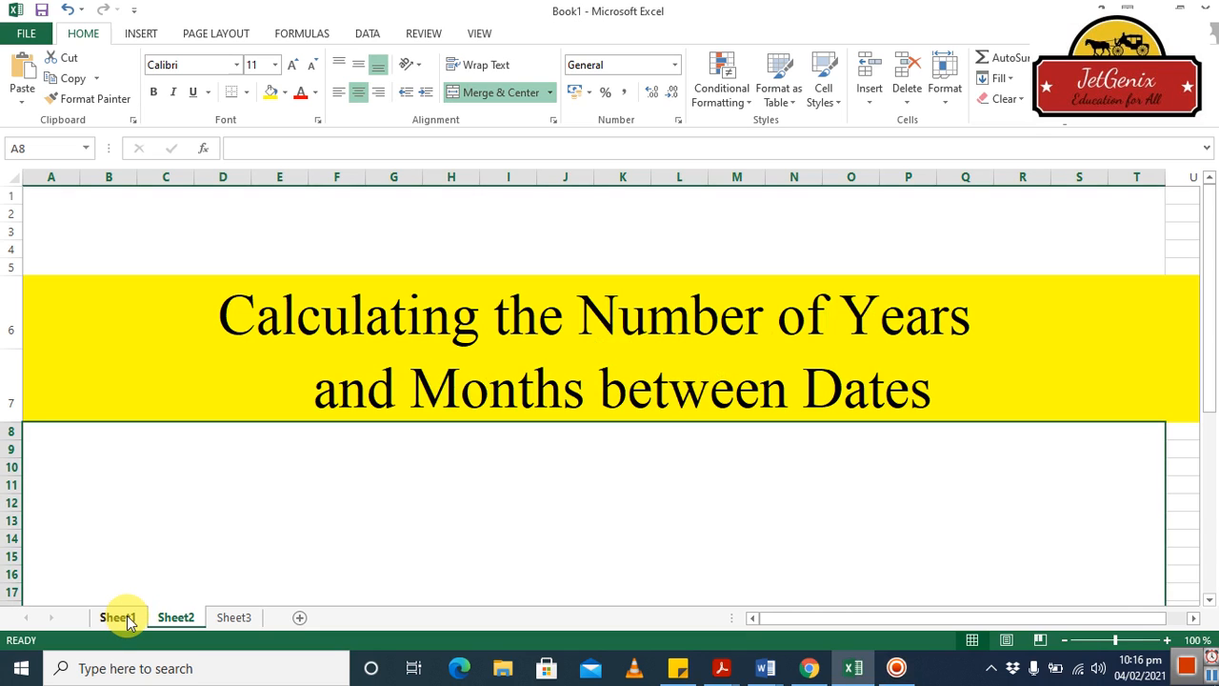
pyautogui.click(127, 618)
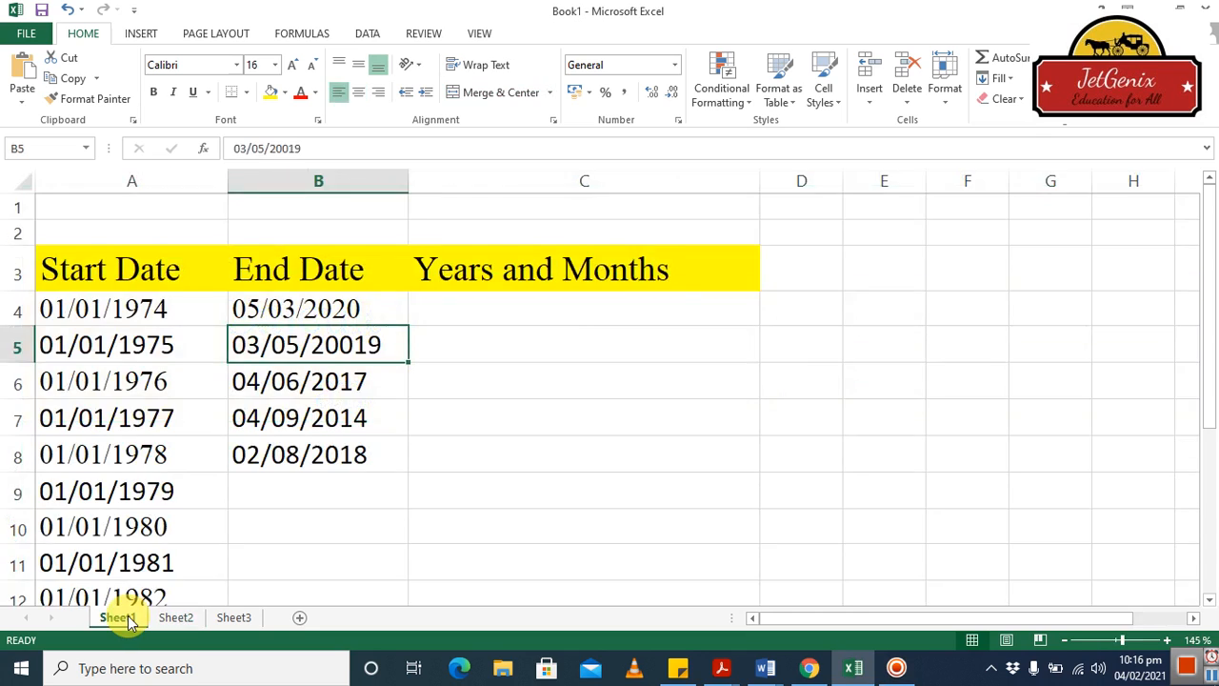
pyautogui.click(271, 386)
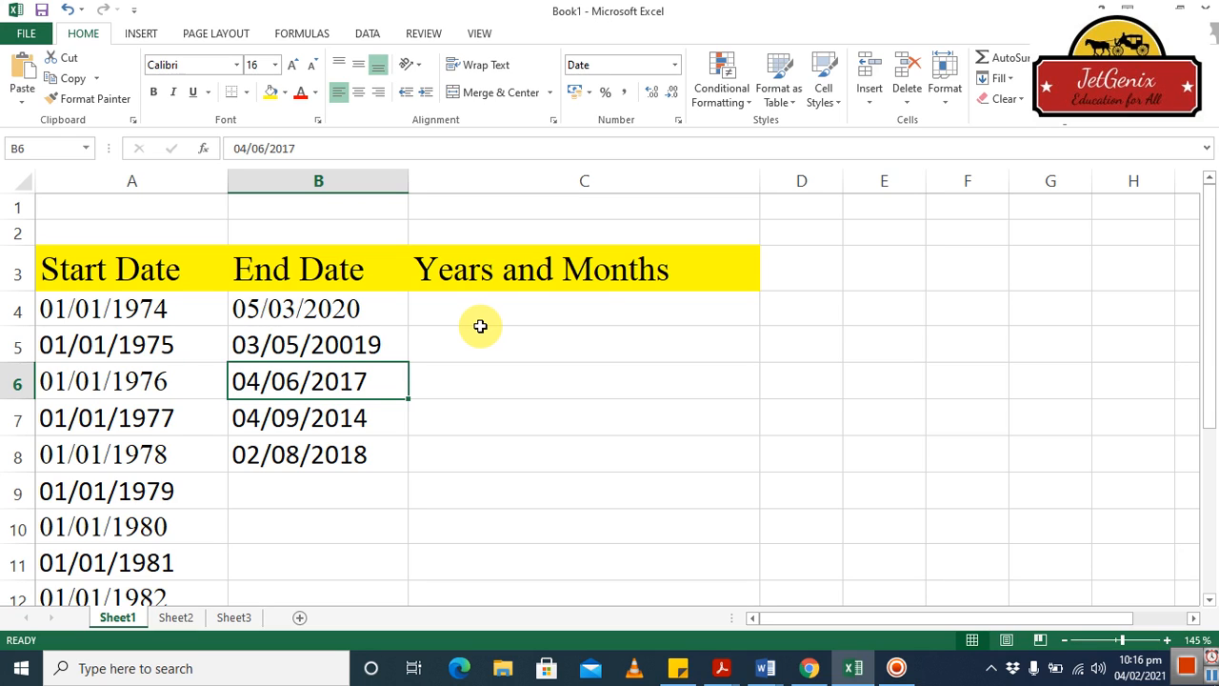
pyautogui.click(528, 342)
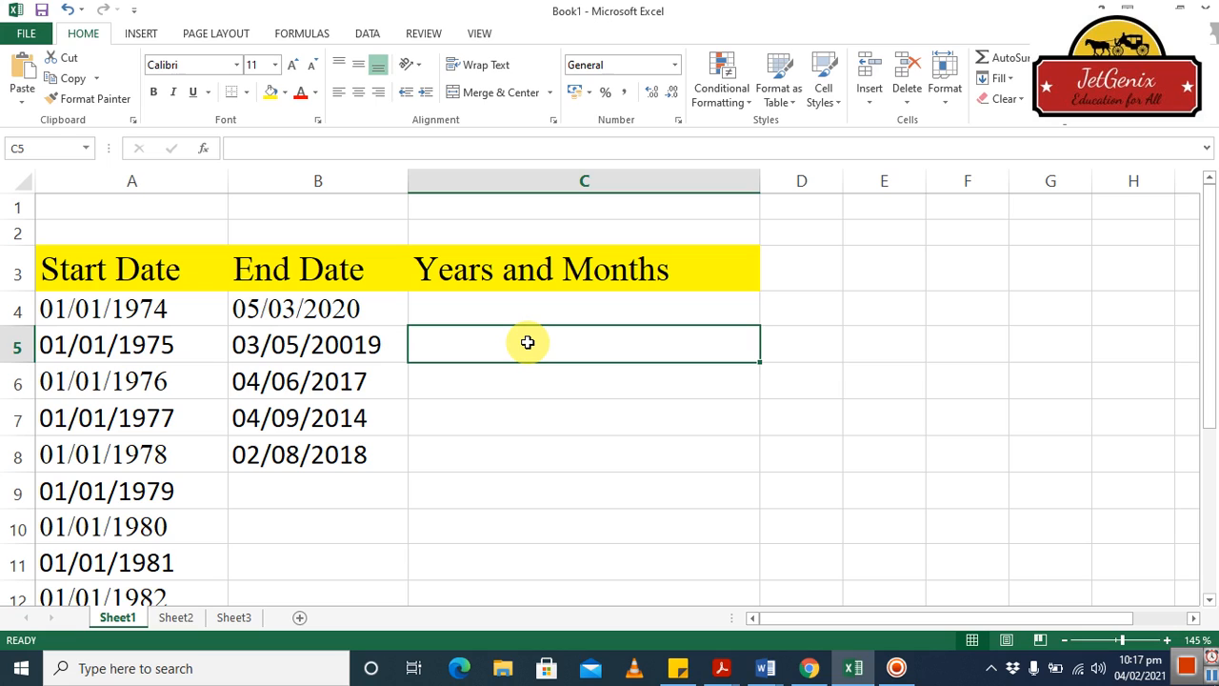
pyautogui.click(680, 314)
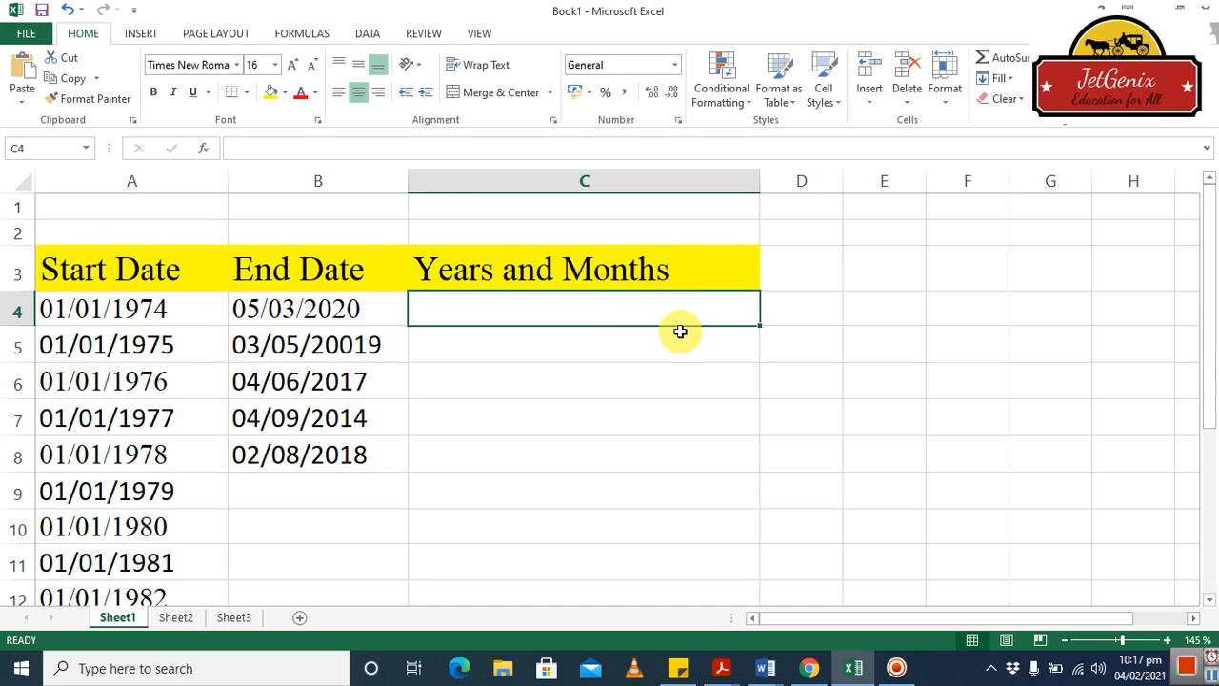
pyautogui.write('=')
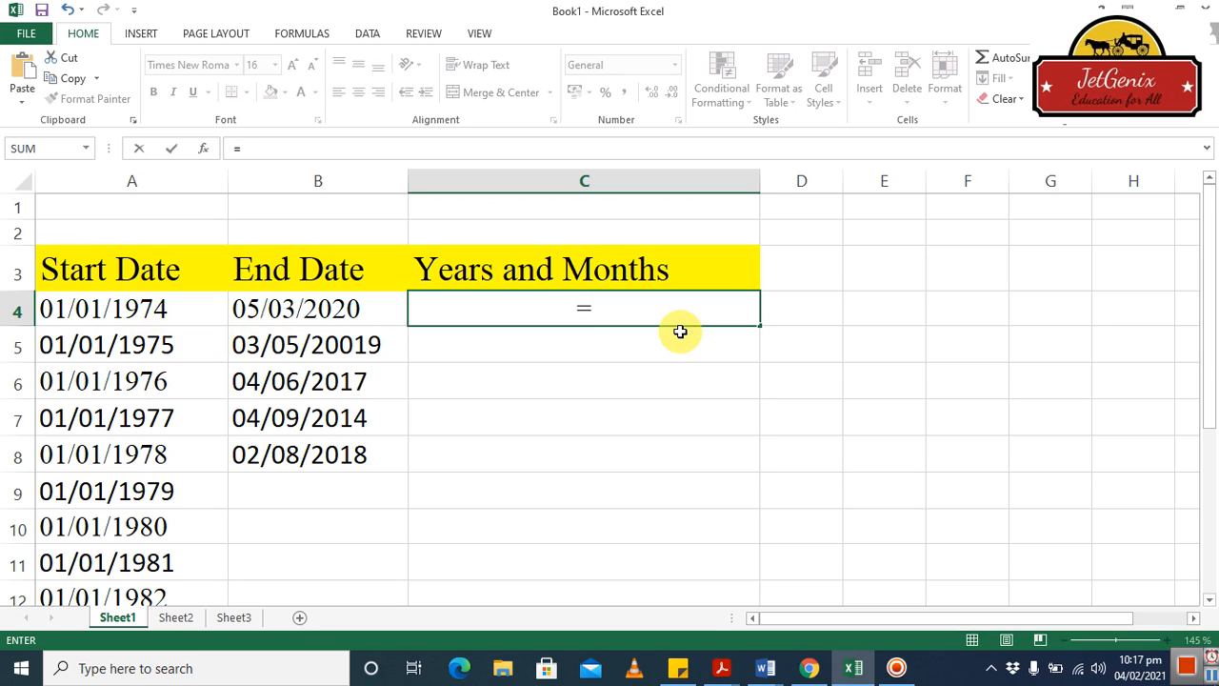
pyautogui.write('datedif')
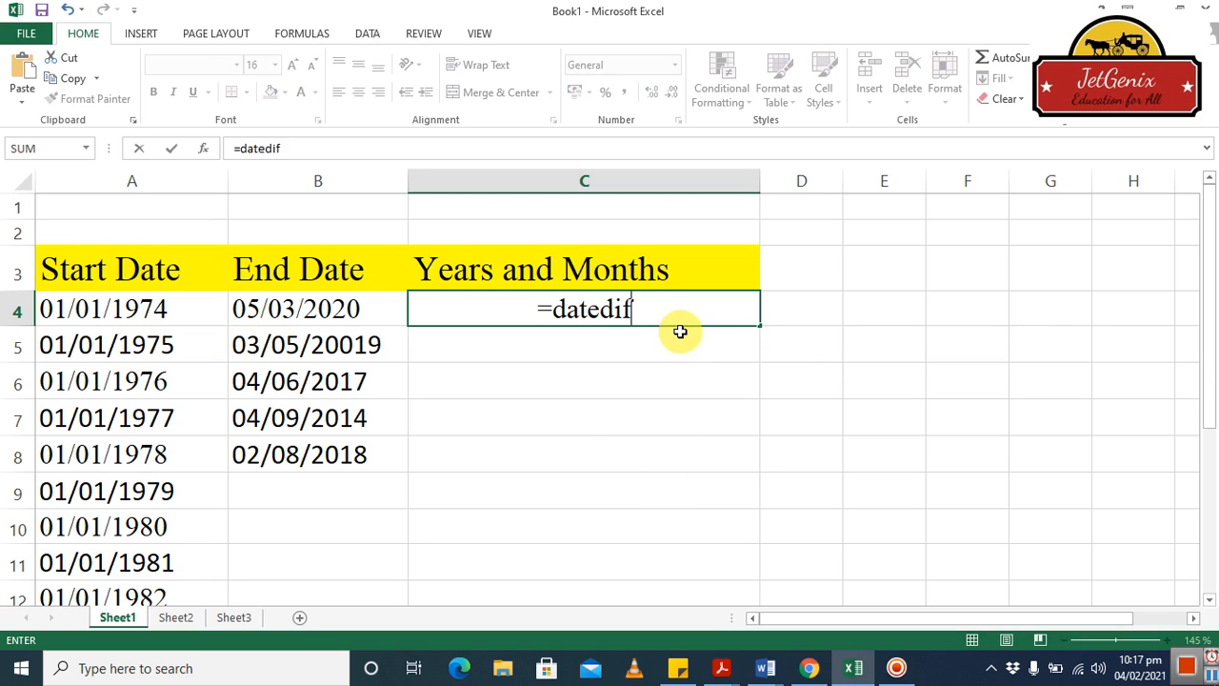
pyautogui.press('BackSpace')
pyautogui.press('BackSpace')
pyautogui.press('BackSpace')
pyautogui.press('BackSpace')
pyautogui.press('BackSpace')
pyautogui.press('BackSpace')
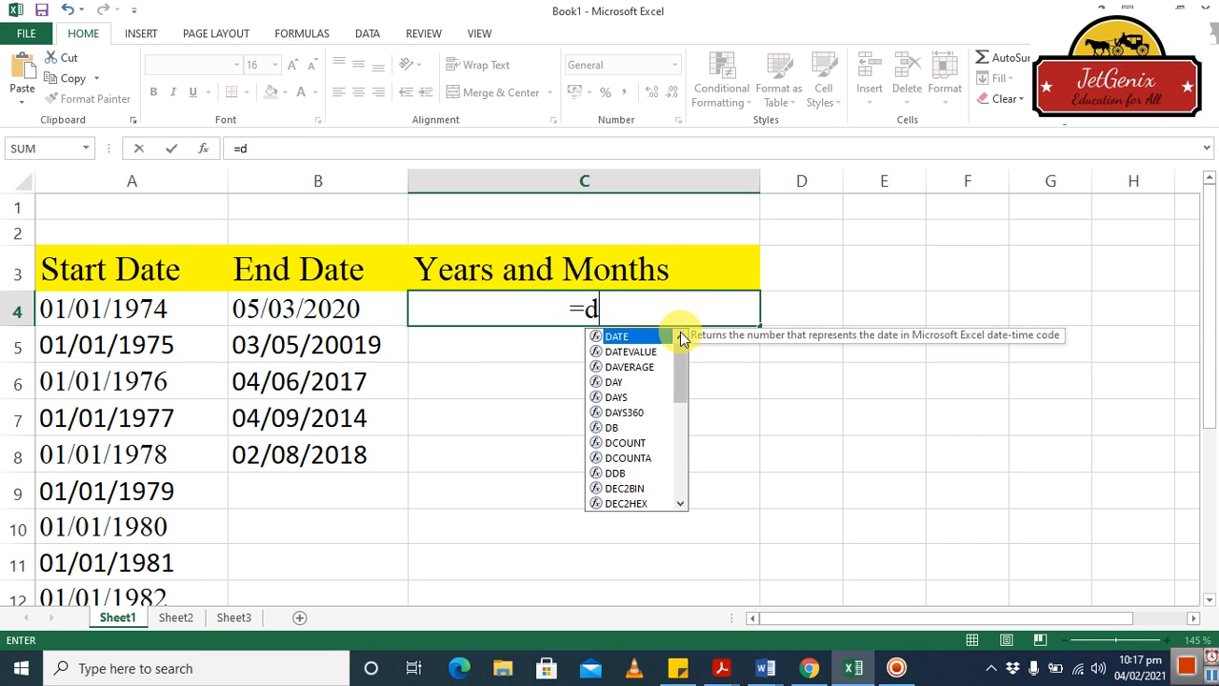
pyautogui.press('BackSpace')
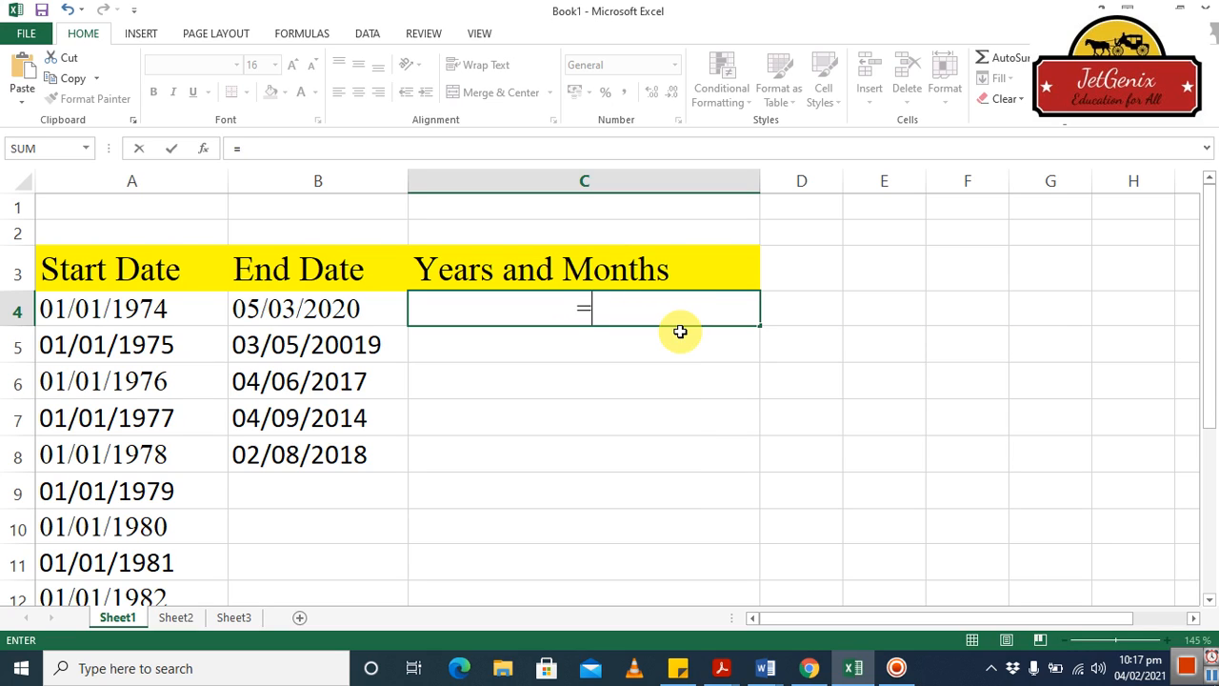
# Add DATEDIF(A4,B4, "Y") to the C4 formula, followed by & and an opening quotation mark.
pyautogui.write('DATEDIF')
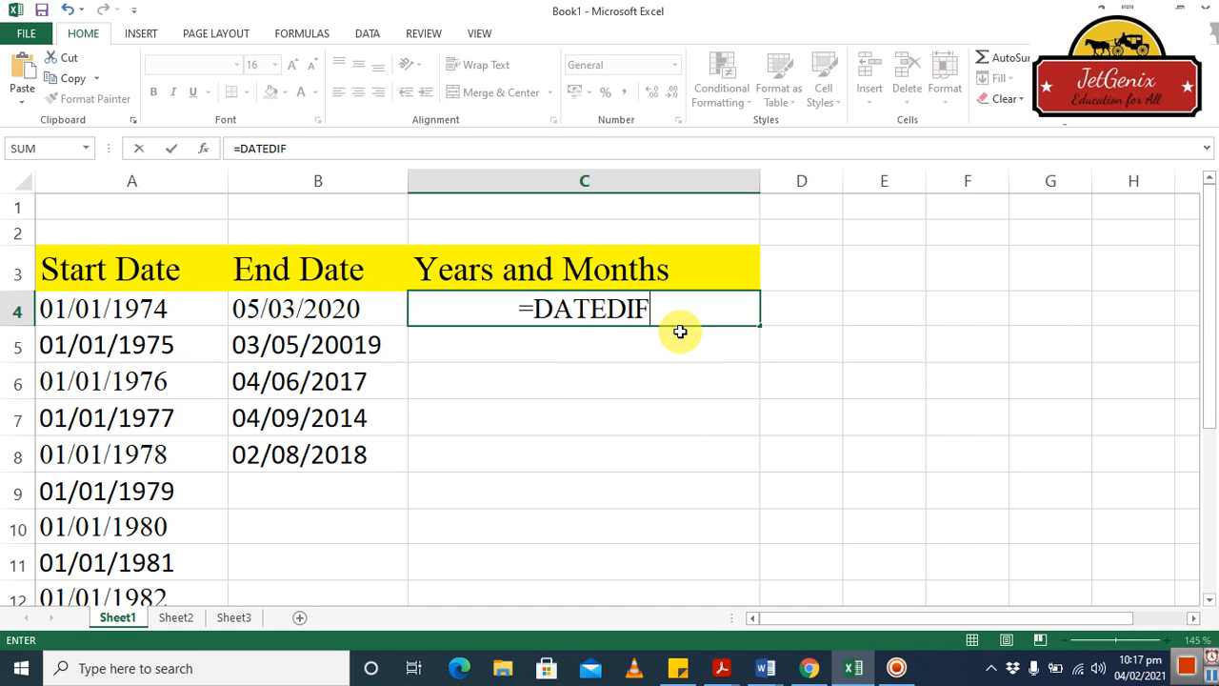
pyautogui.write('(')
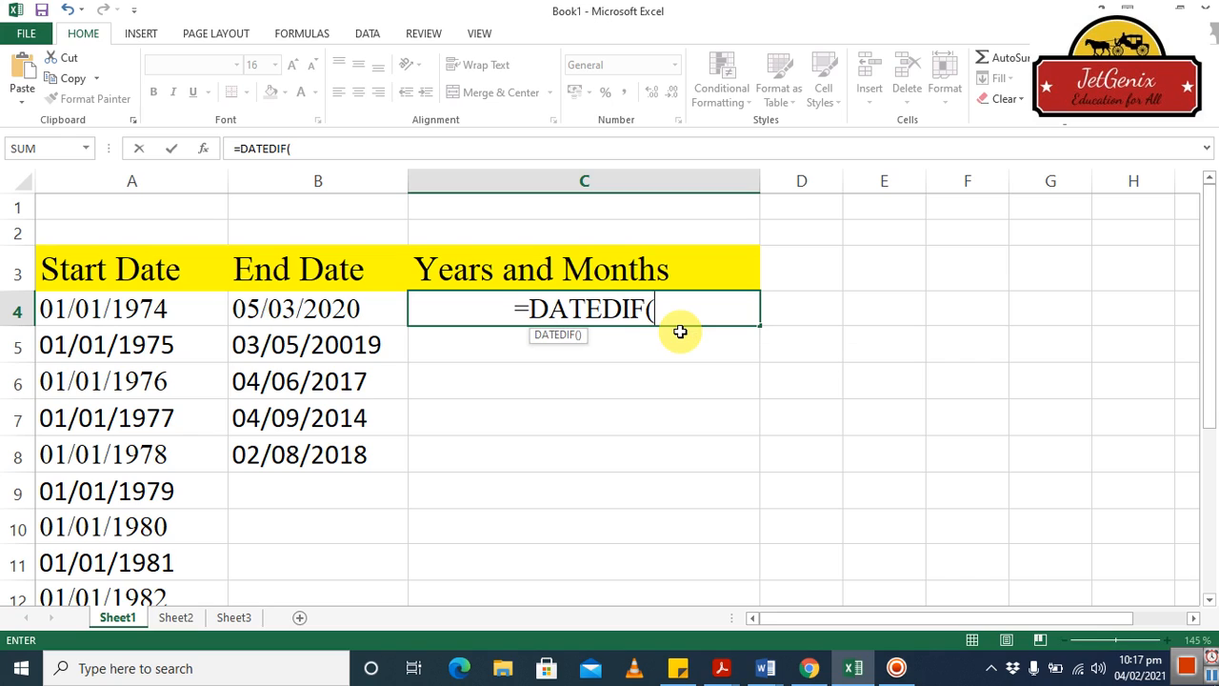
pyautogui.click(167, 308)
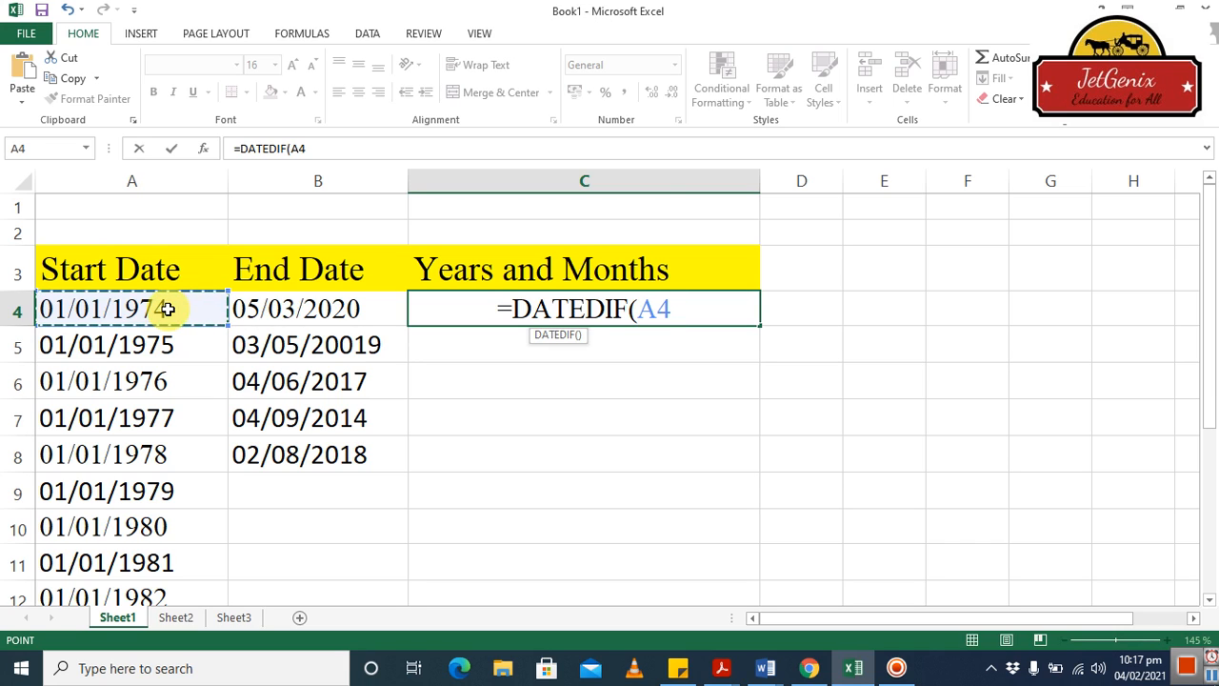
pyautogui.write(',')
pyautogui.click(283, 311)
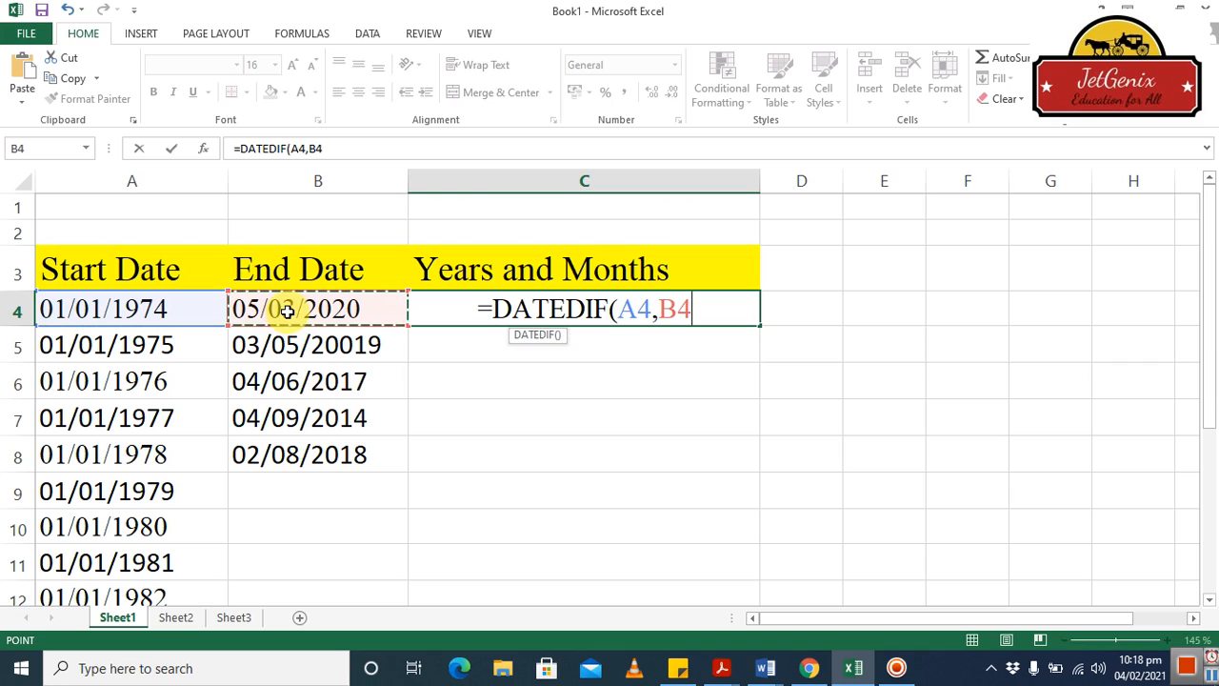
pyautogui.write(',')
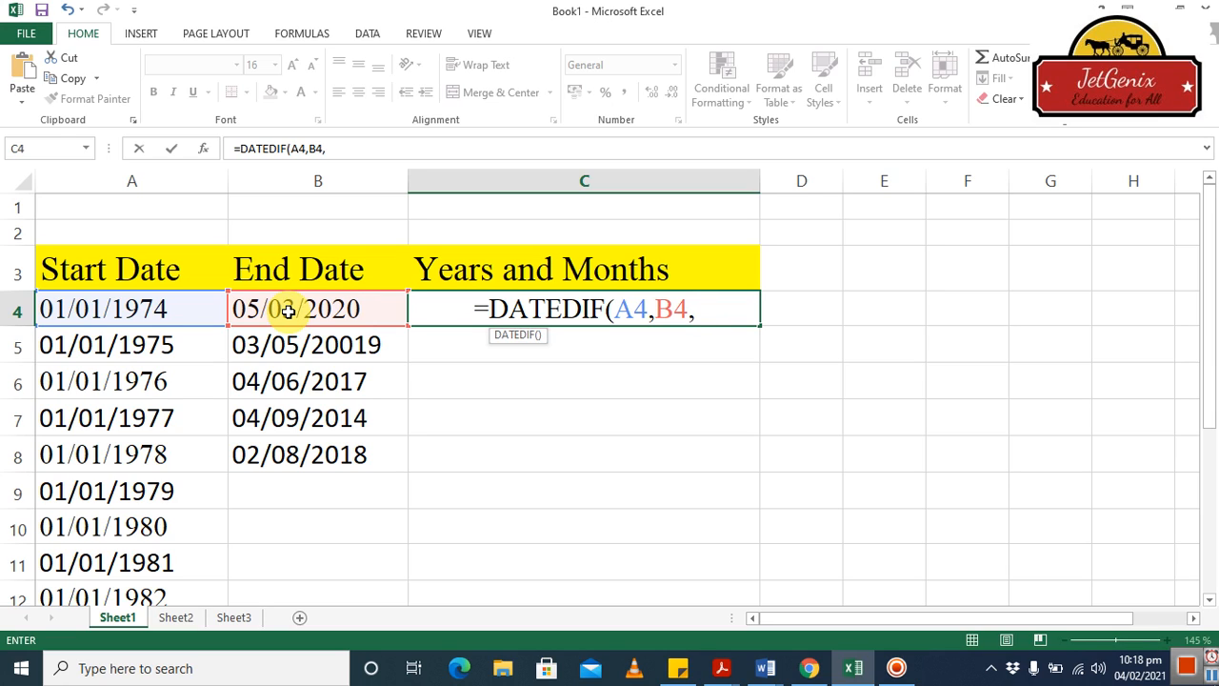
pyautogui.write('"')
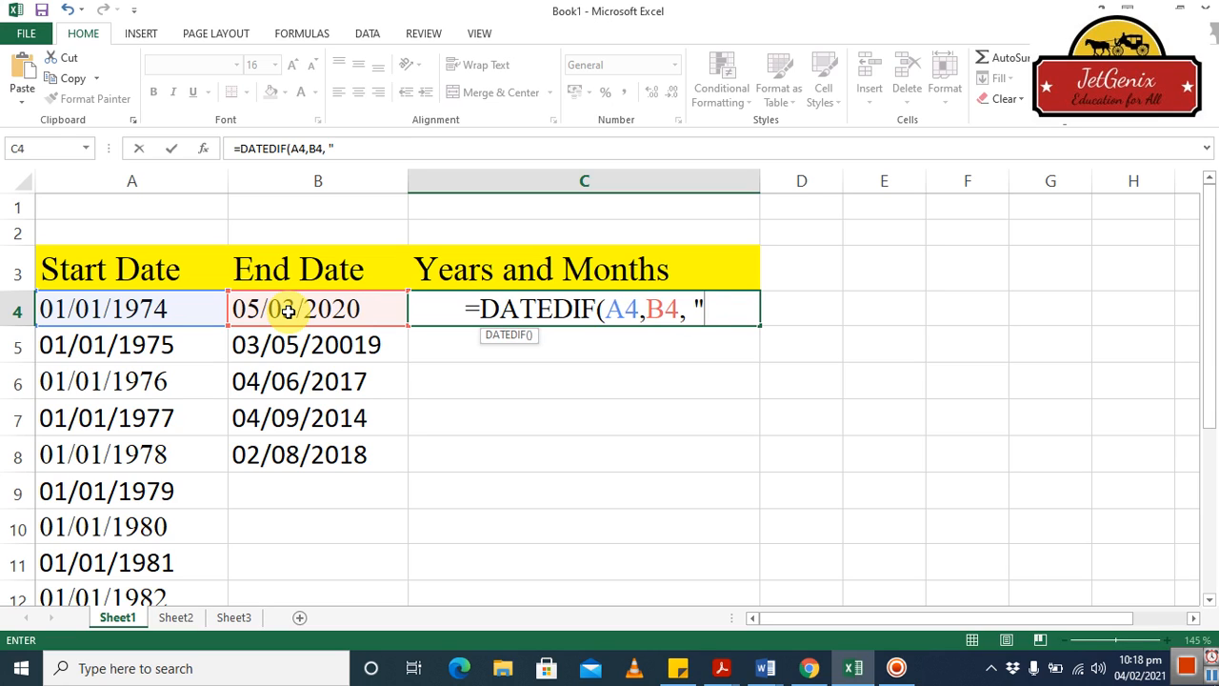
pyautogui.write('Y')
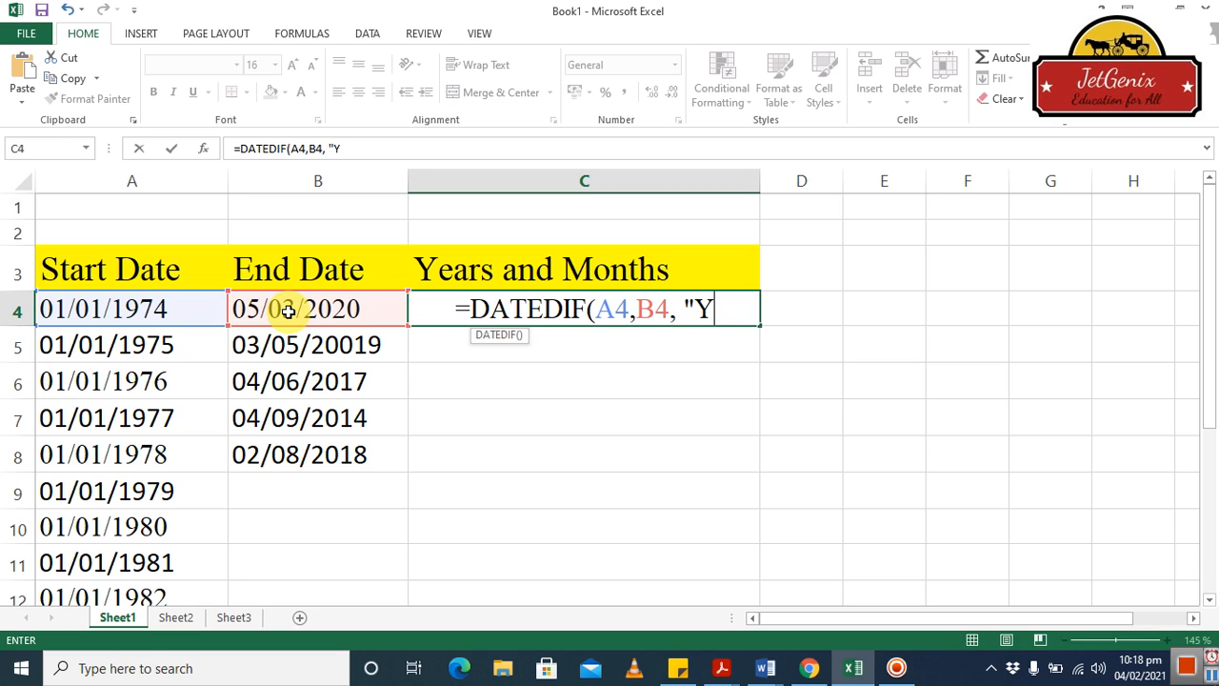
pyautogui.write('"')
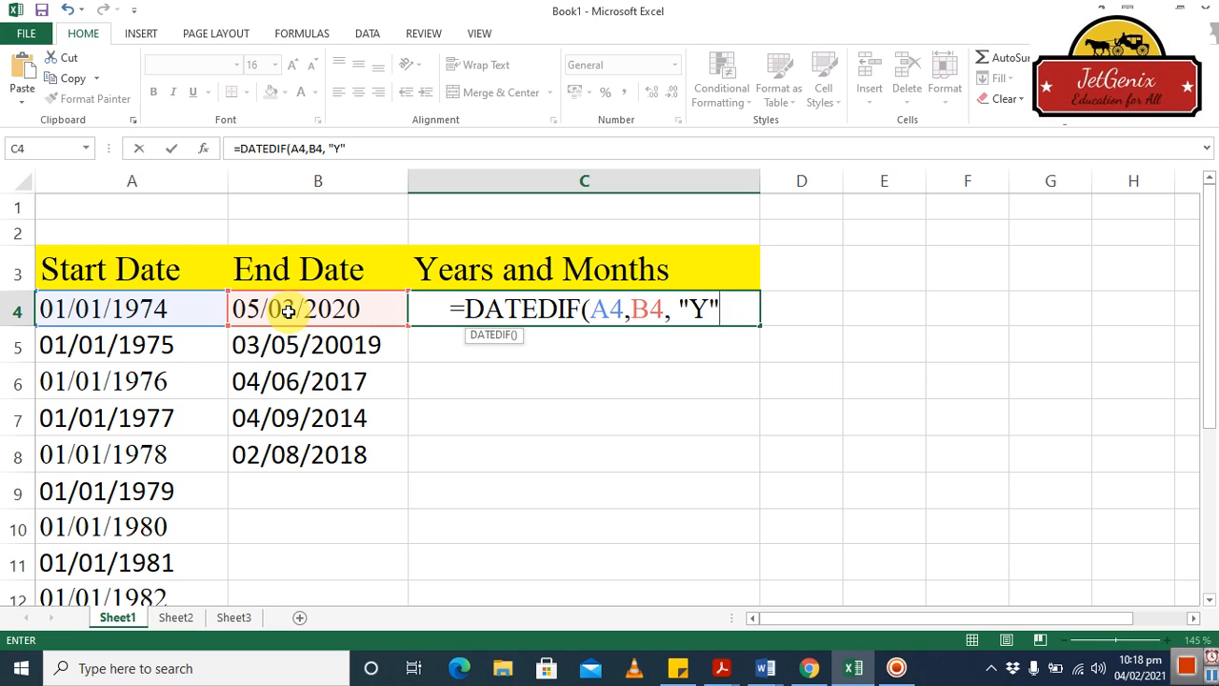
pyautogui.write(')')
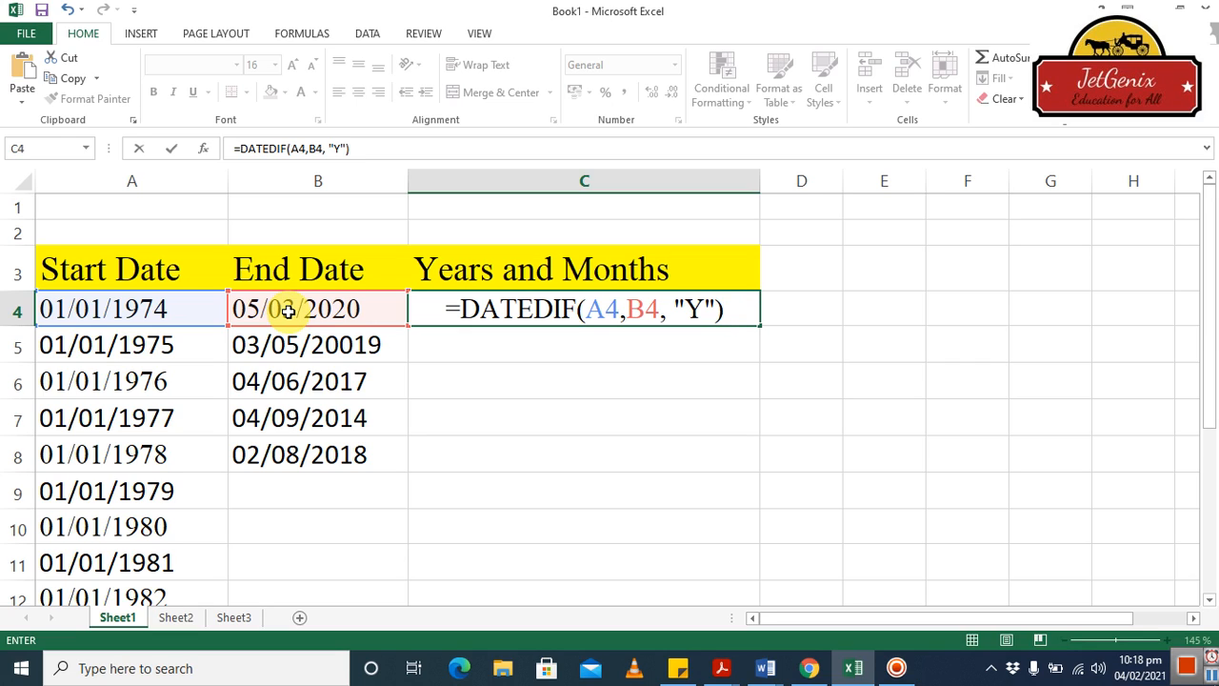
pyautogui.write(' &')
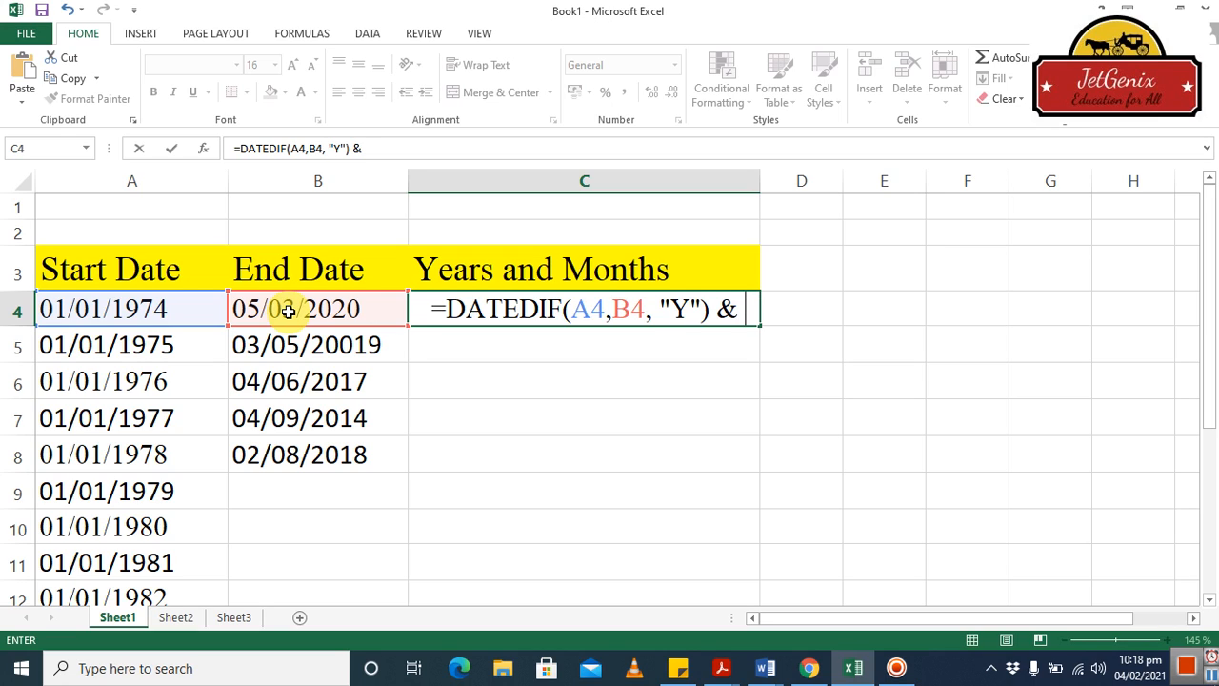
pyautogui.write(' "')
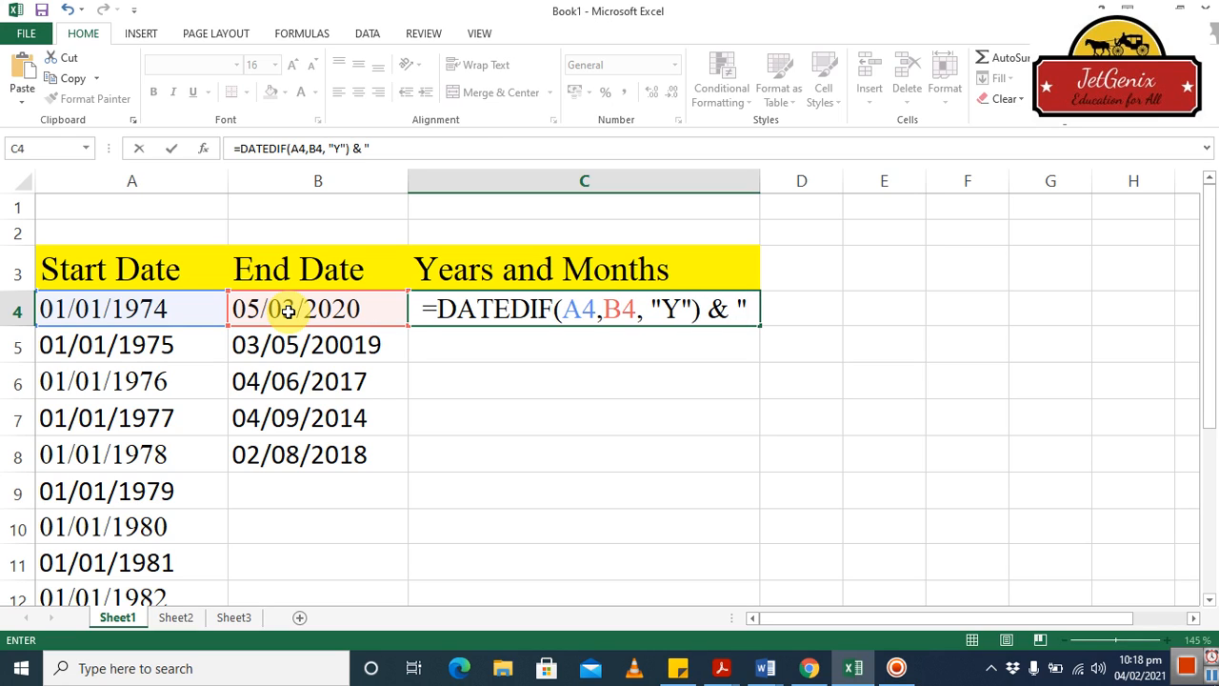
pyautogui.write('YEARS')
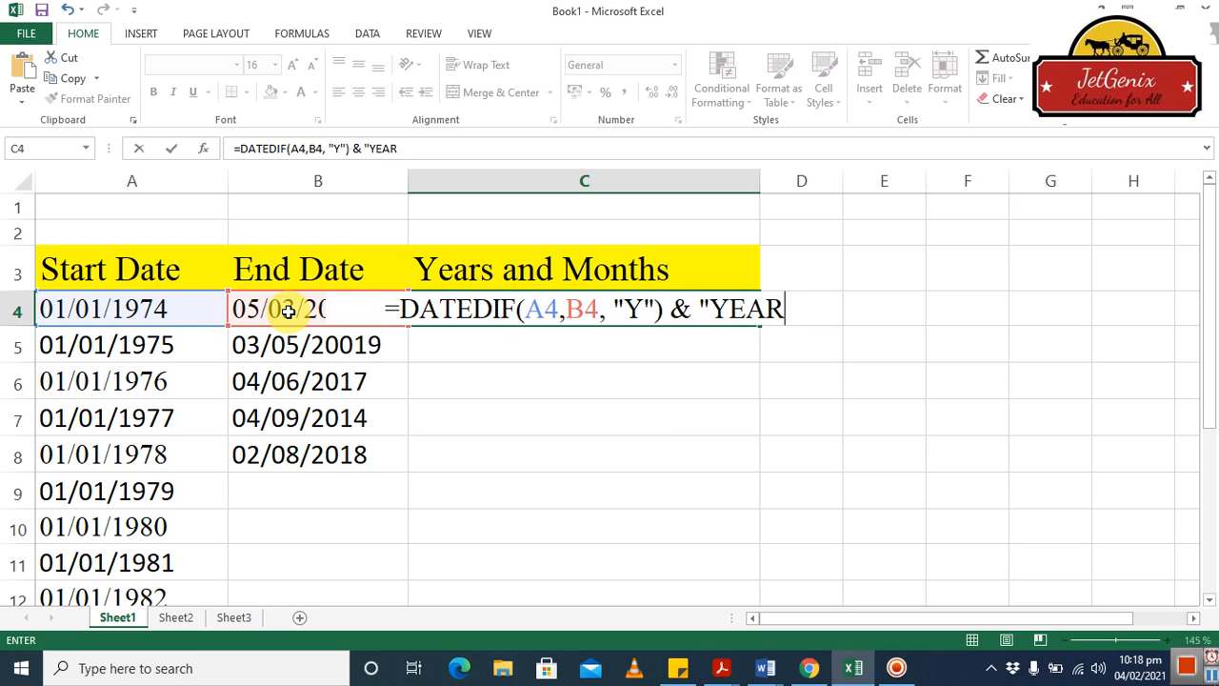
pyautogui.press('BackSpace')
pyautogui.press('BackSpace')
pyautogui.press('BackSpace')
pyautogui.press('BackSpace')
pyautogui.press('BackSpace')
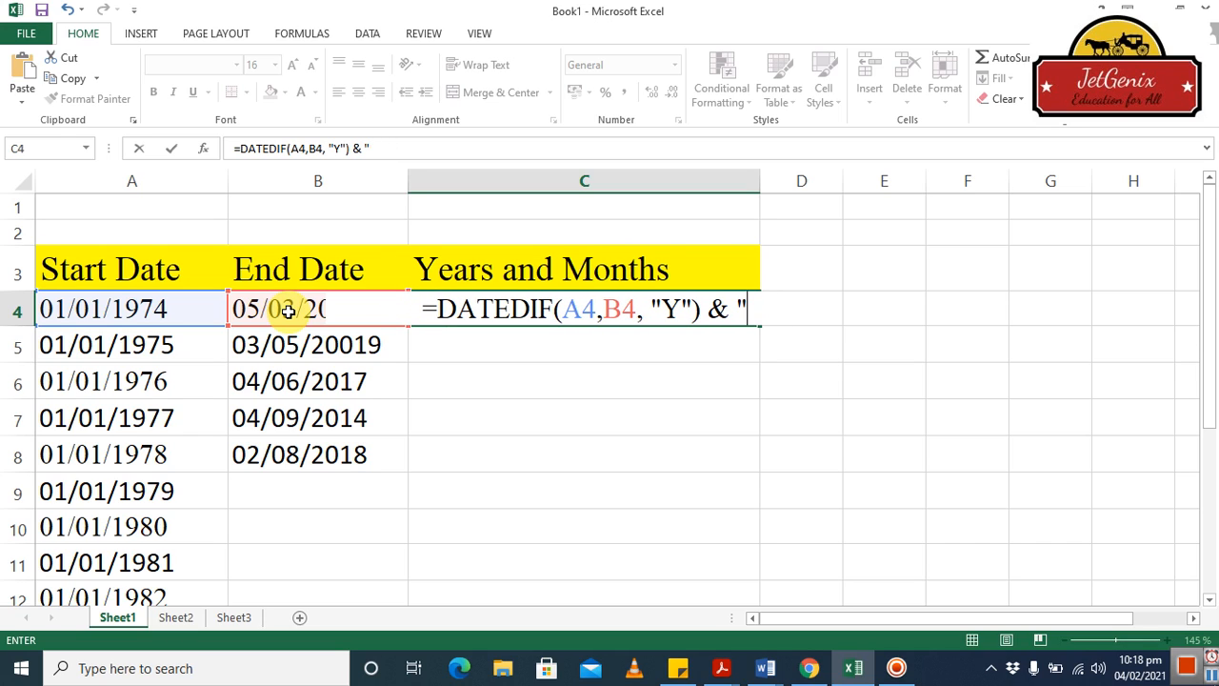
# Complete the quoted label as "years, " in lowercase and append & to the C4 formula.
pyautogui.write('years')
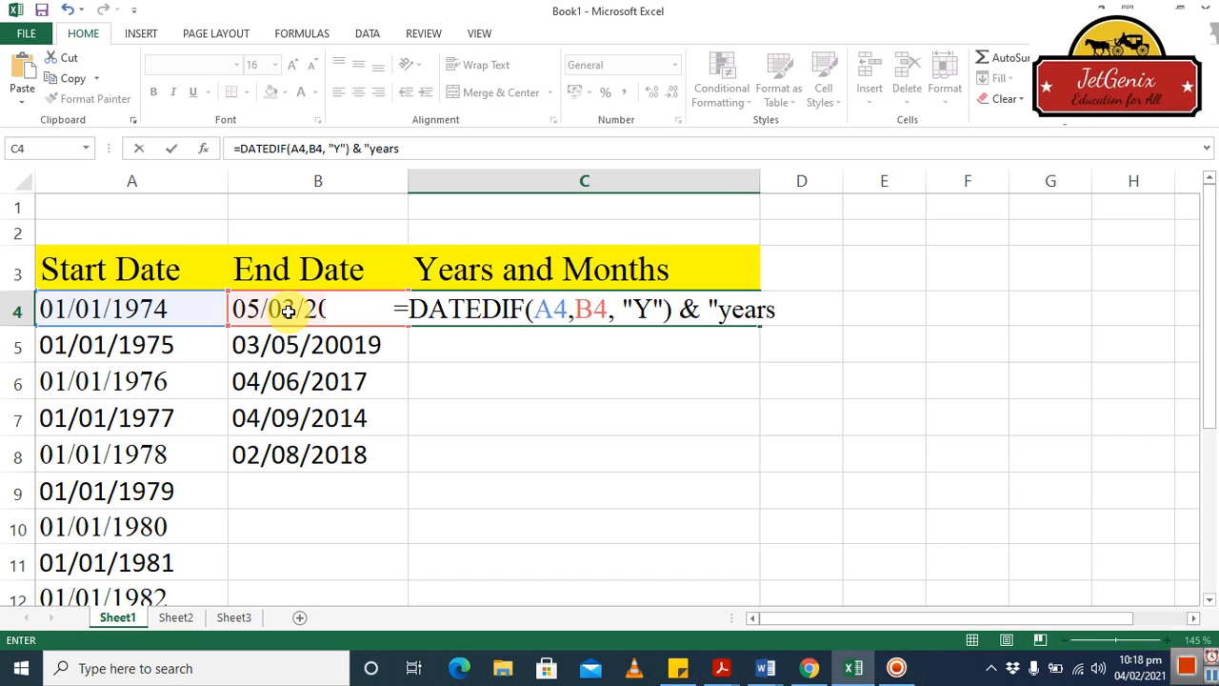
pyautogui.write(',')
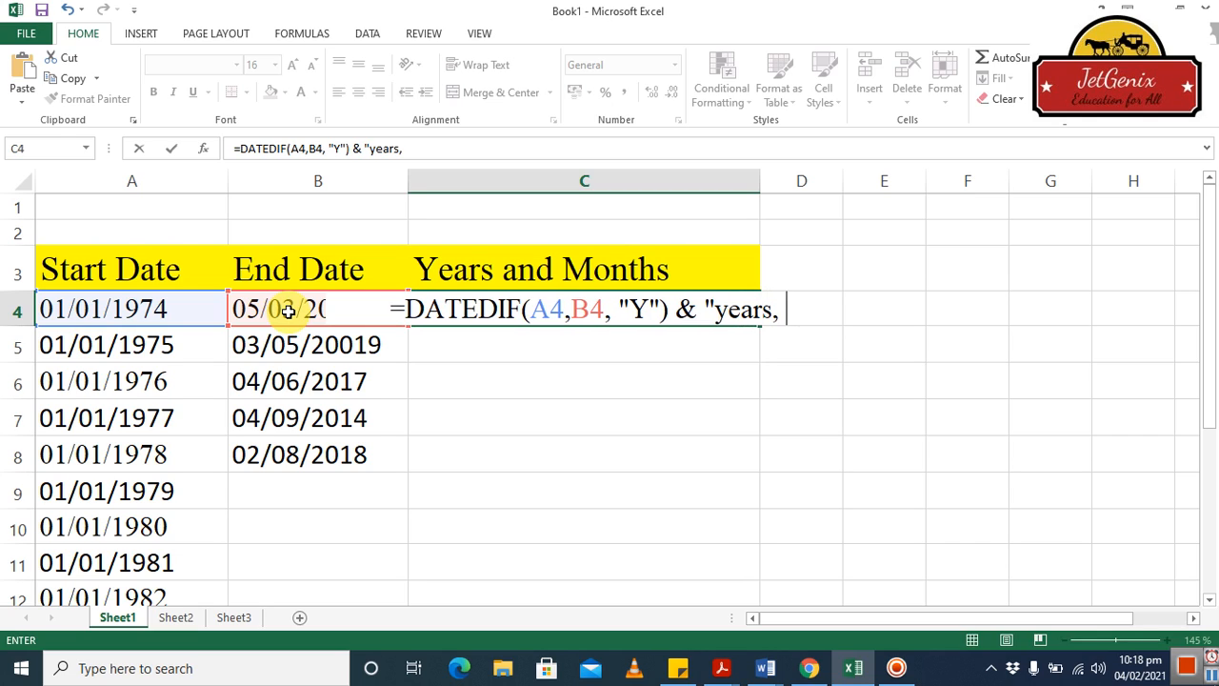
pyautogui.write(' "')
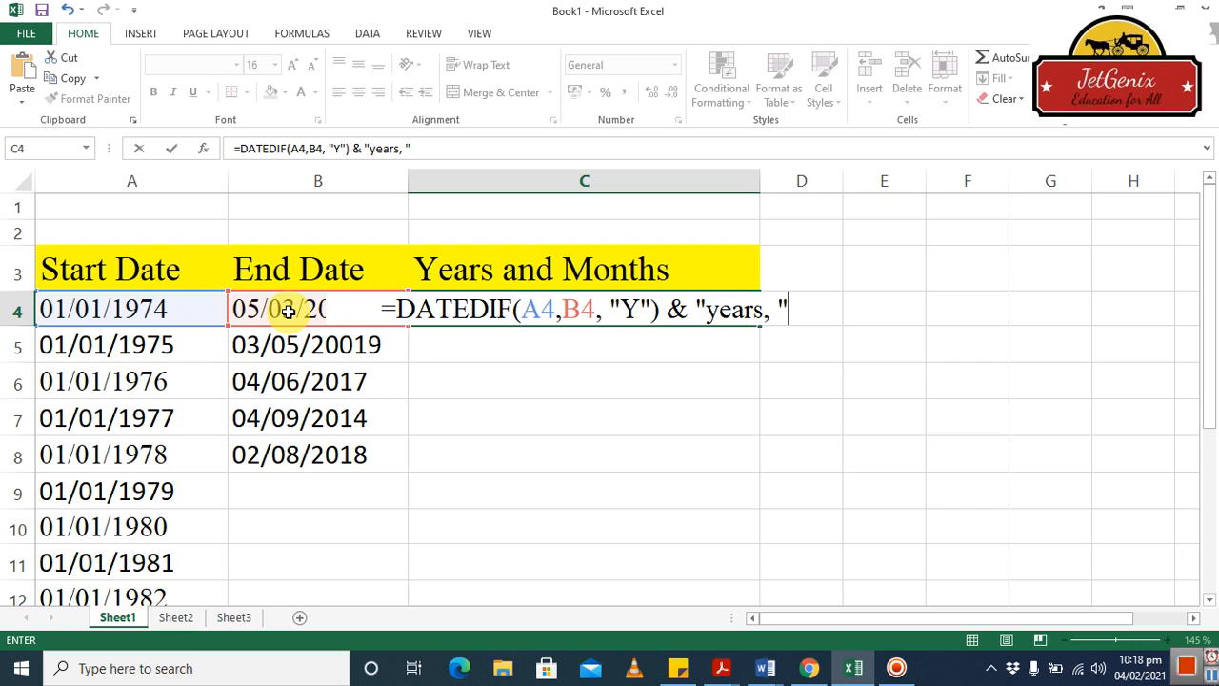
pyautogui.write('&')
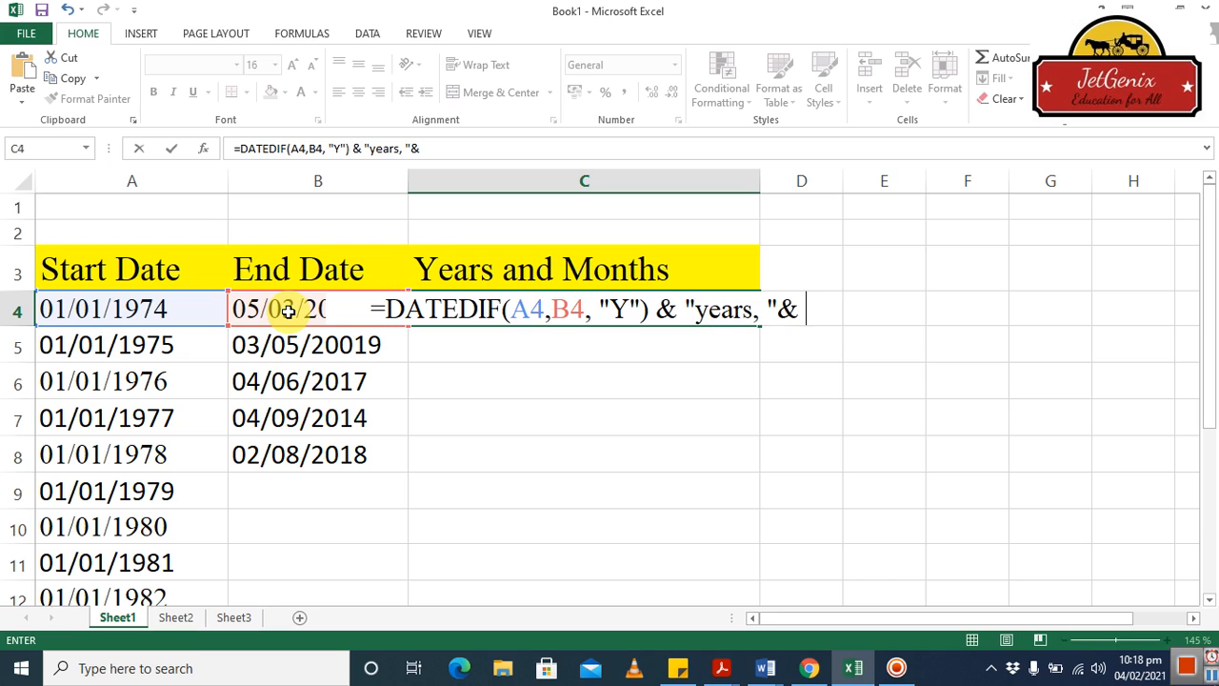
# Append datedif(A4,B4, "YM") to the C4 formula to calculate the remaining months between the start and end dates.
pyautogui.write(' datedi')
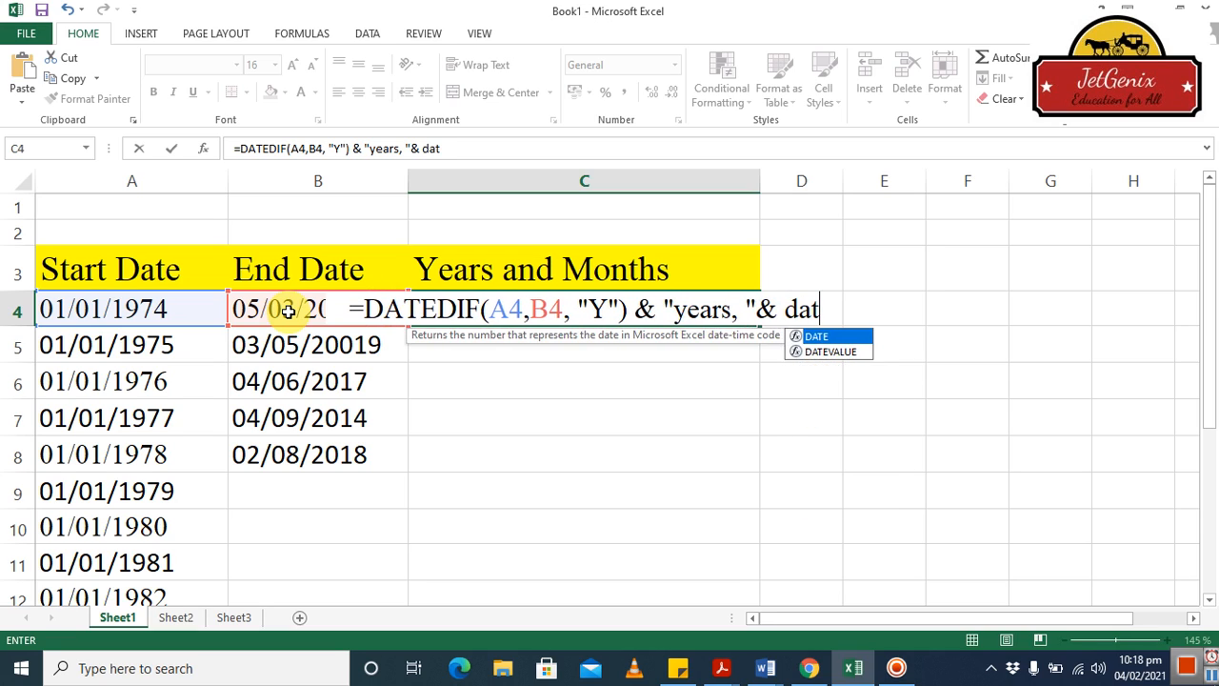
pyautogui.write('f(')
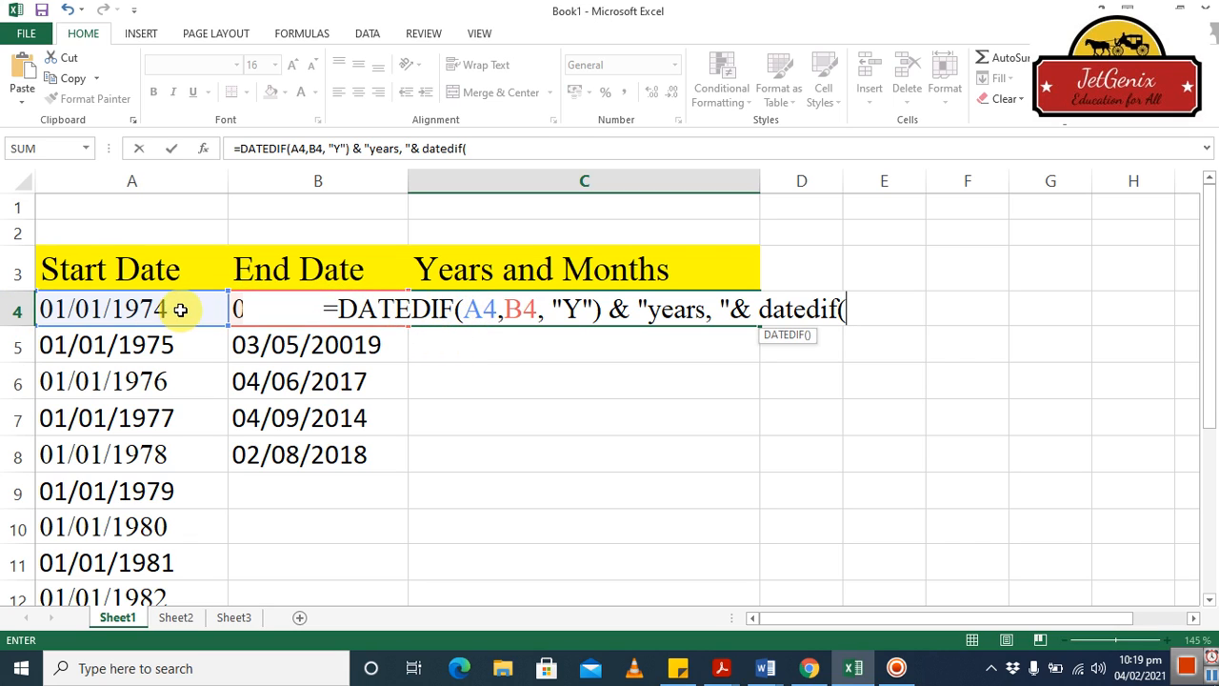
pyautogui.click(131, 309)
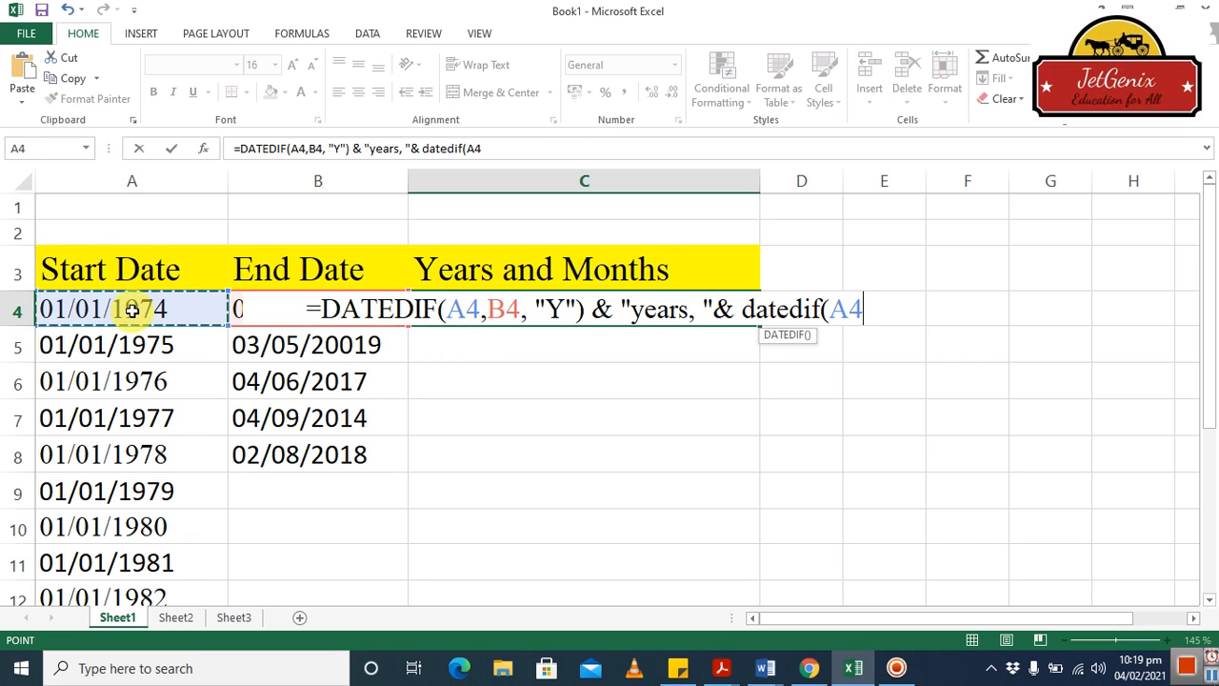
pyautogui.write(',')
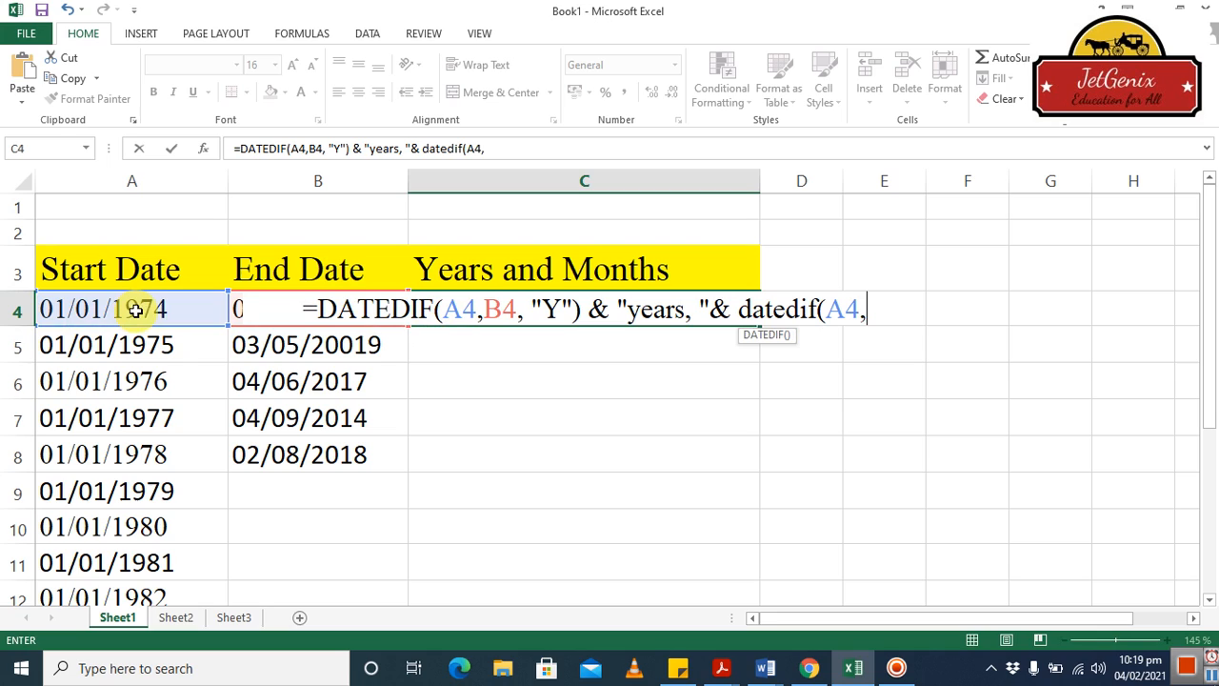
pyautogui.click(239, 307)
pyautogui.write(',')
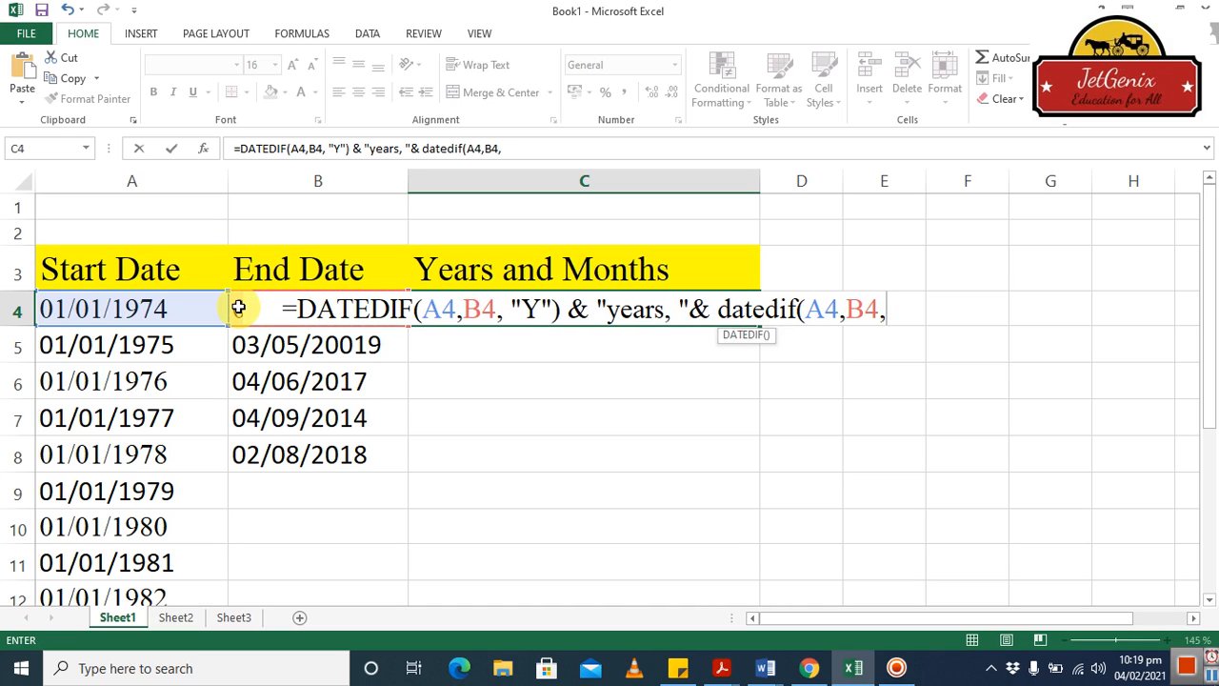
pyautogui.write(' "')
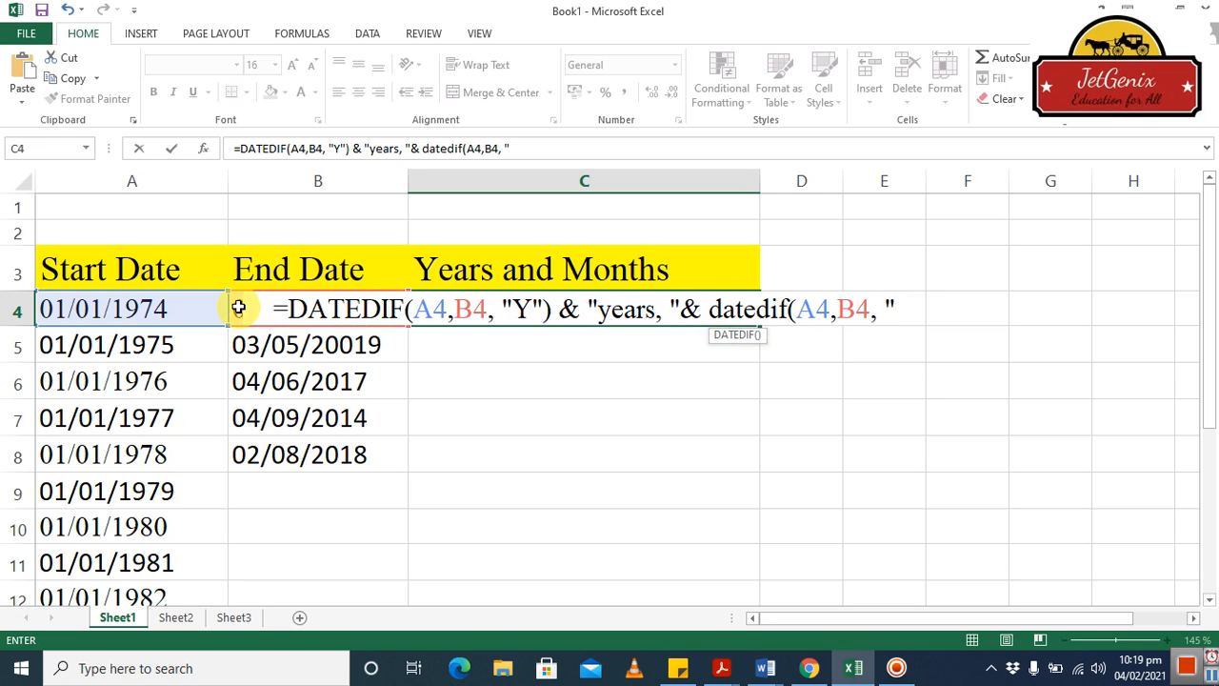
pyautogui.write('YM')
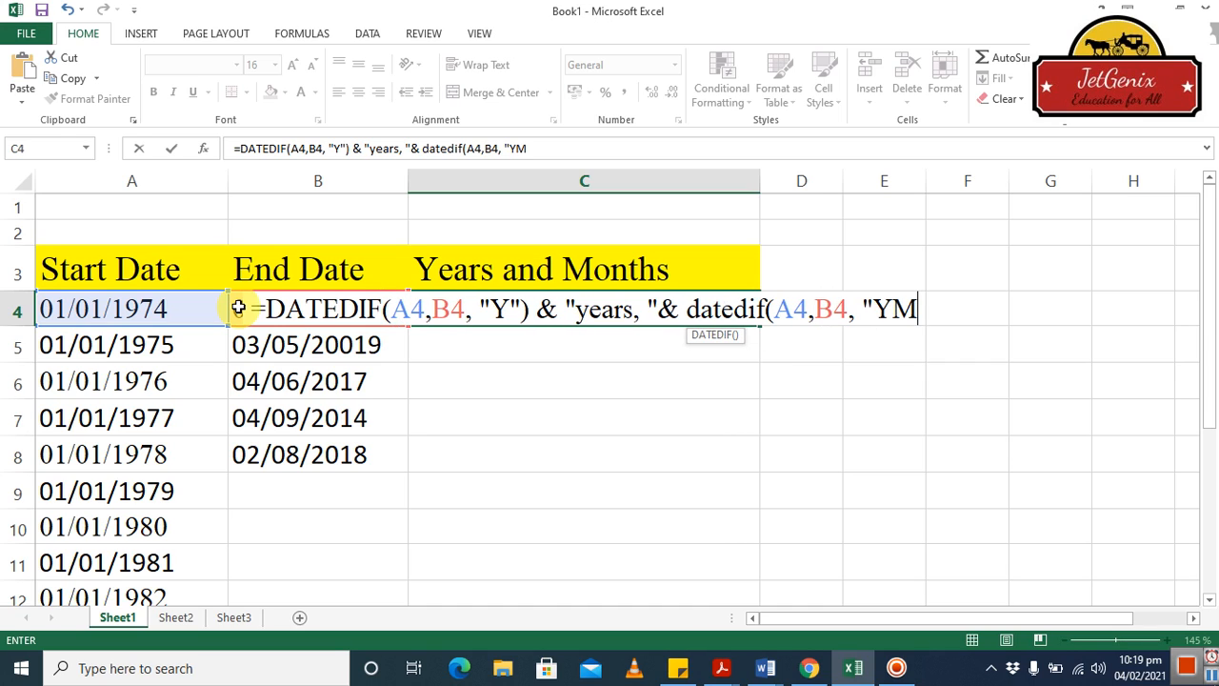
pyautogui.write('"')
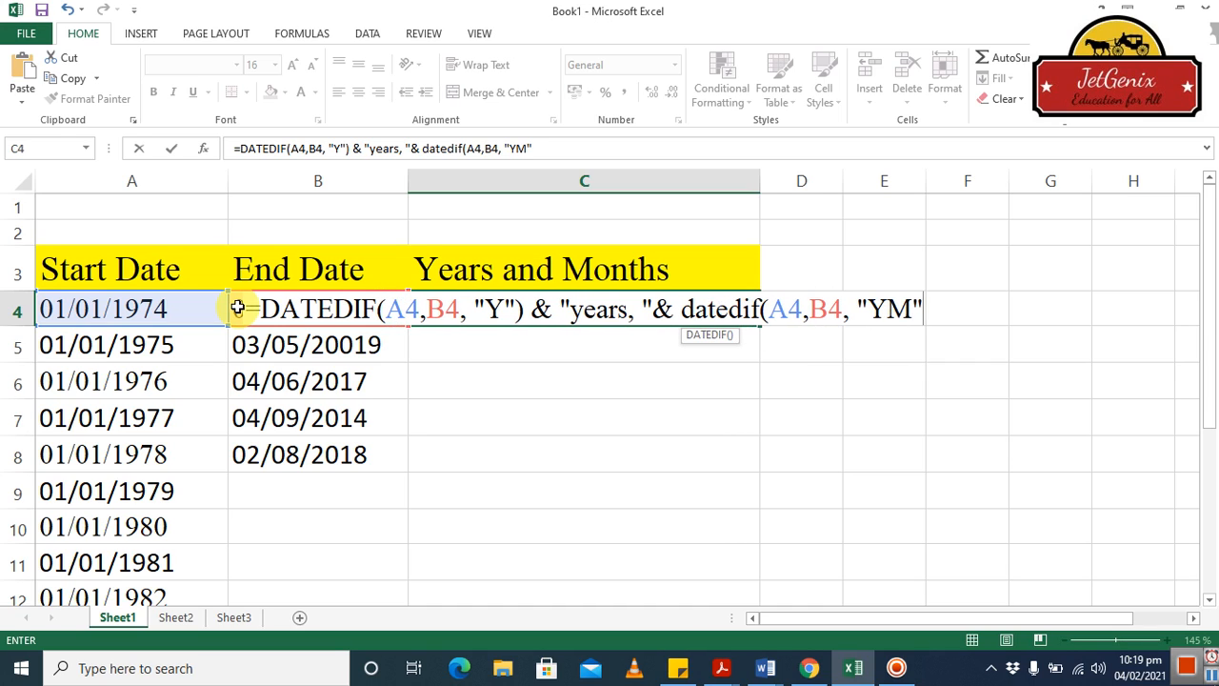
pyautogui.write(')')
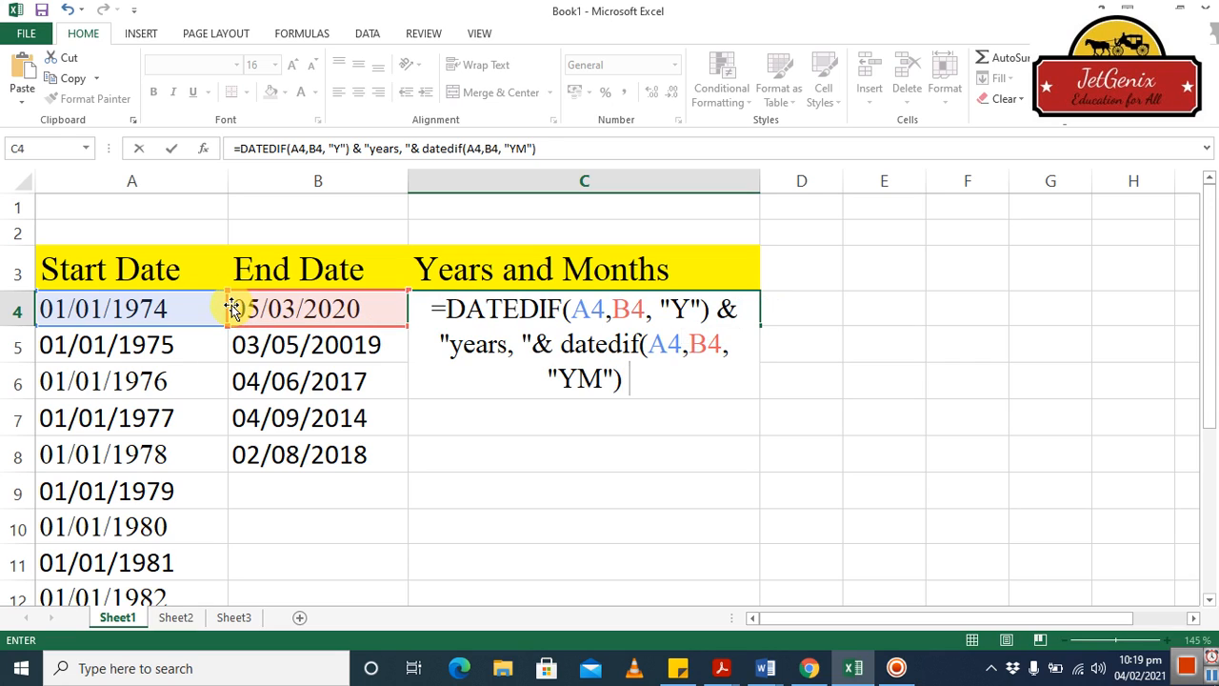
# Append & "Months" to the C4 formula and enter it, accepting the suggested correction for the missing closing quotation mark.
pyautogui.write(' &')
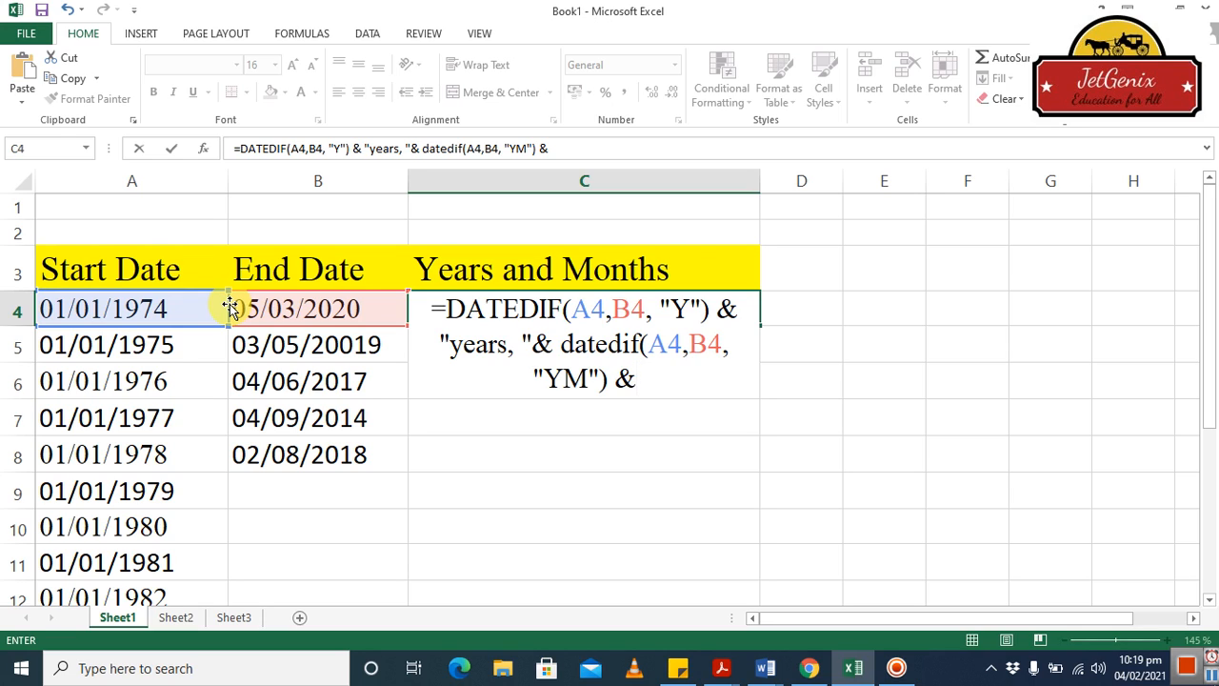
pyautogui.write(' "')
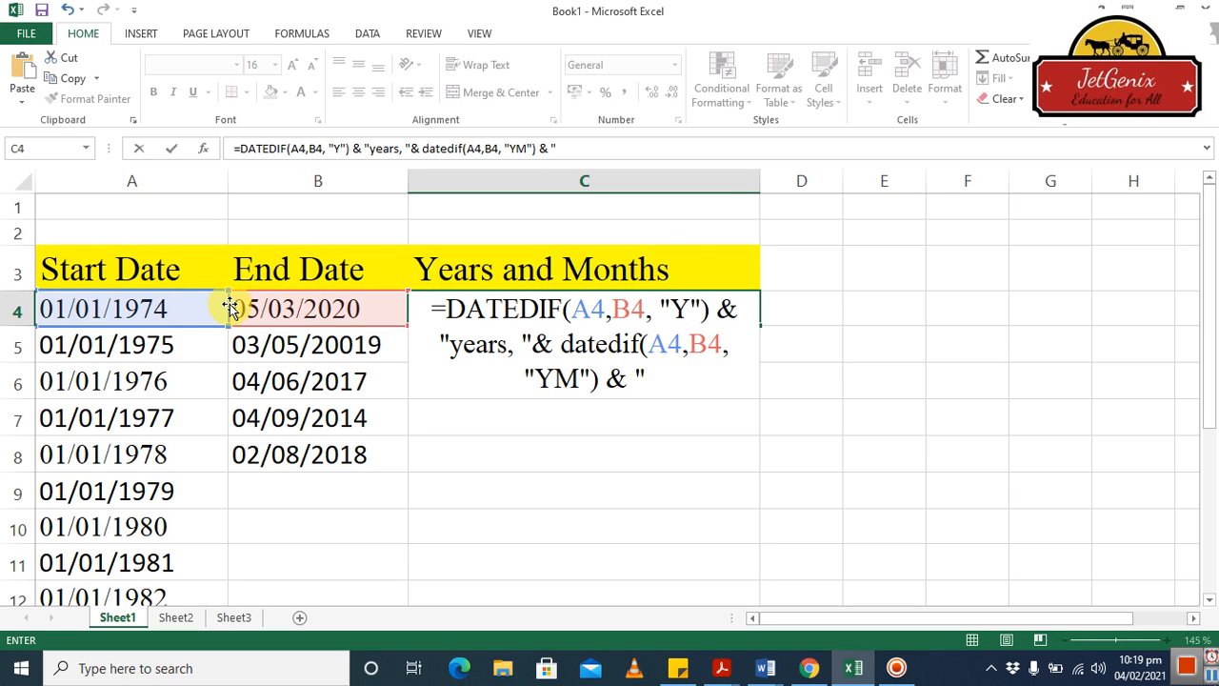
pyautogui.write('Month')
pyautogui.write('s')
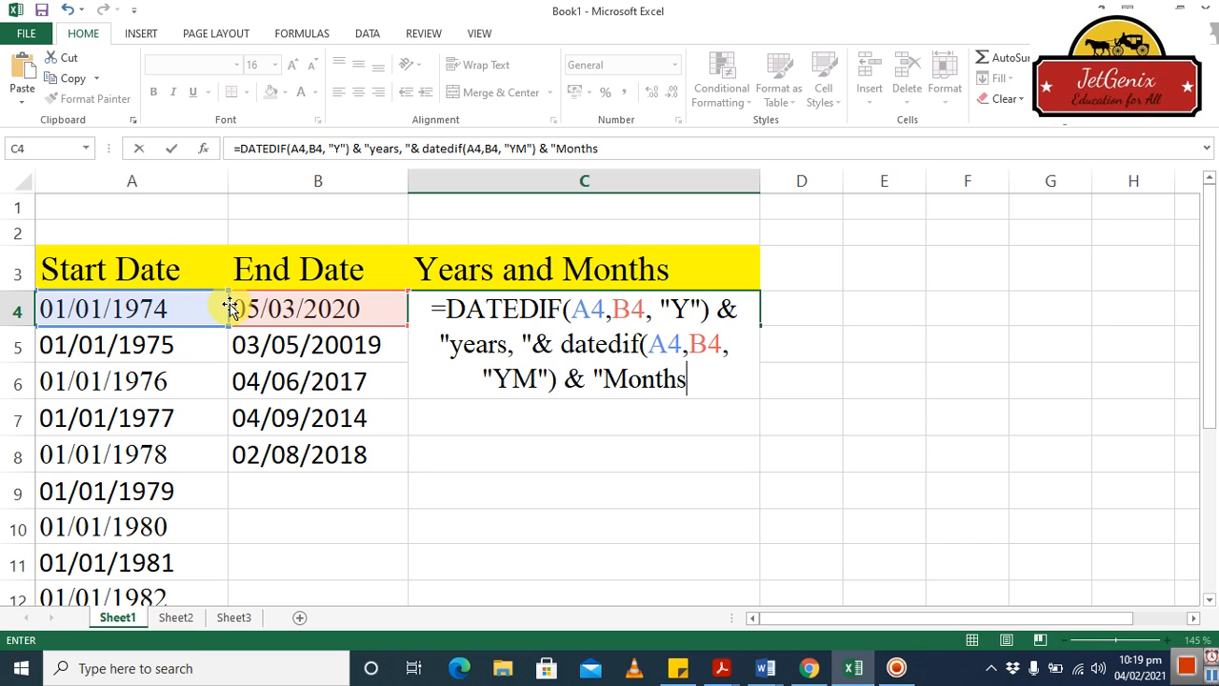
pyautogui.press('Return')
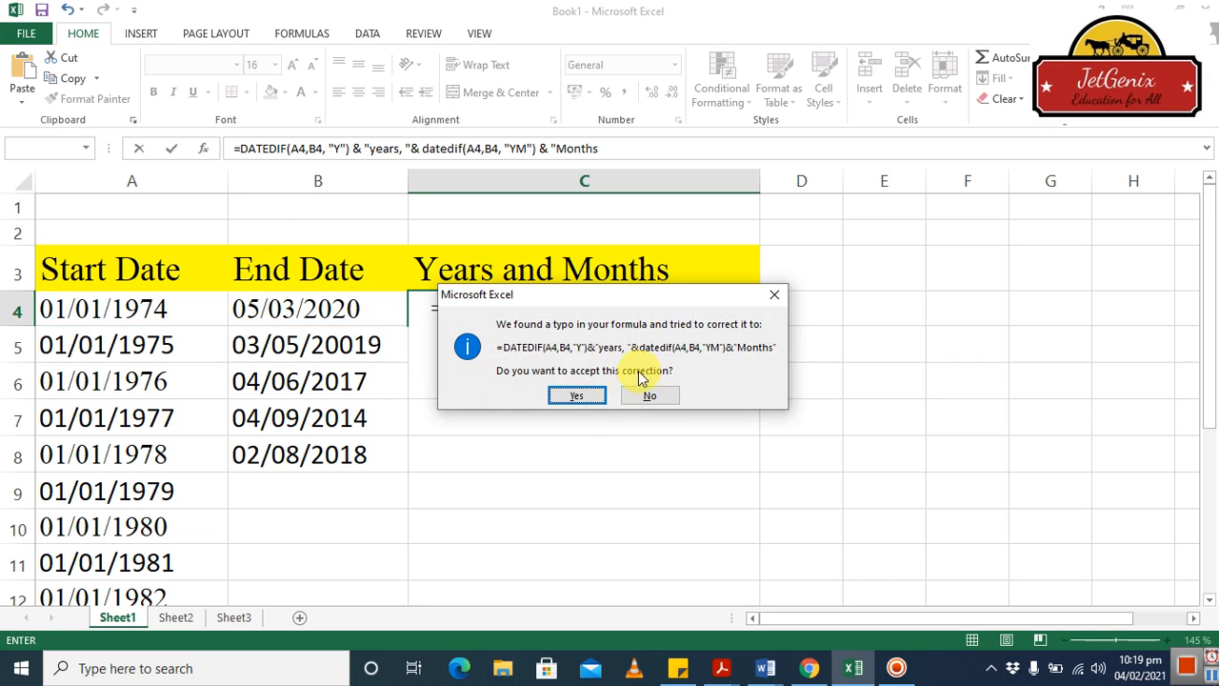
pyautogui.press('Return')
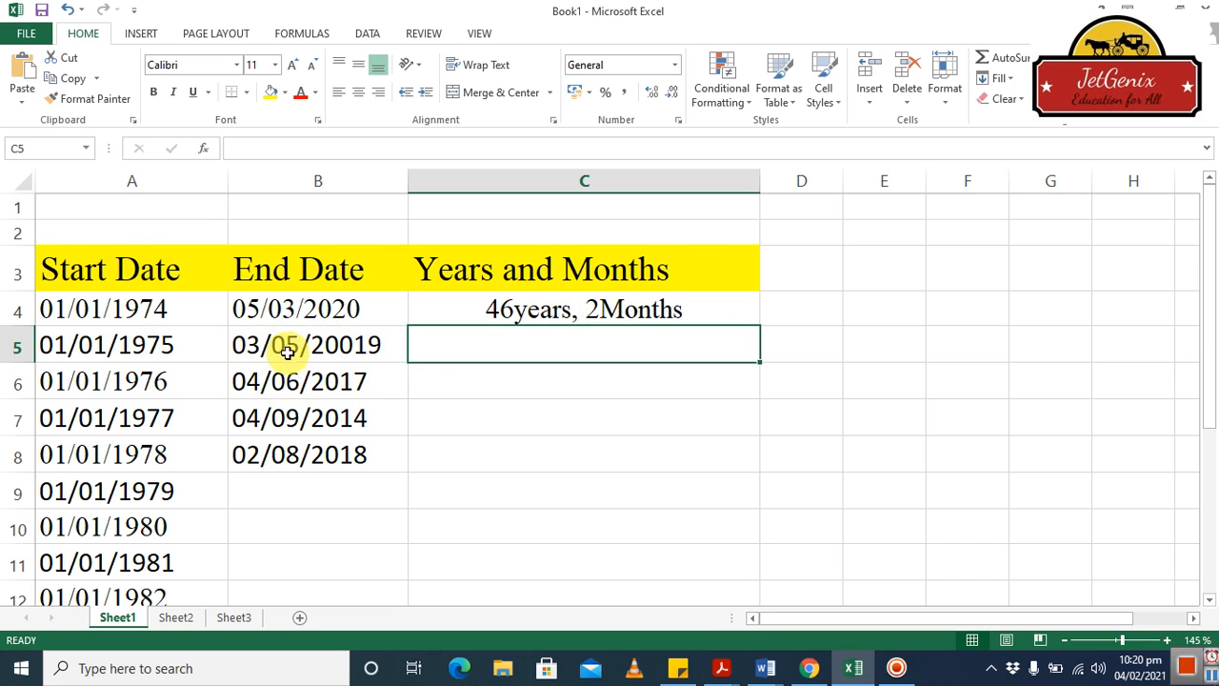
# Fill the C4 formula down the Years and Months column and clear C9:C16, the rows without an end date.
pyautogui.click(611, 305)
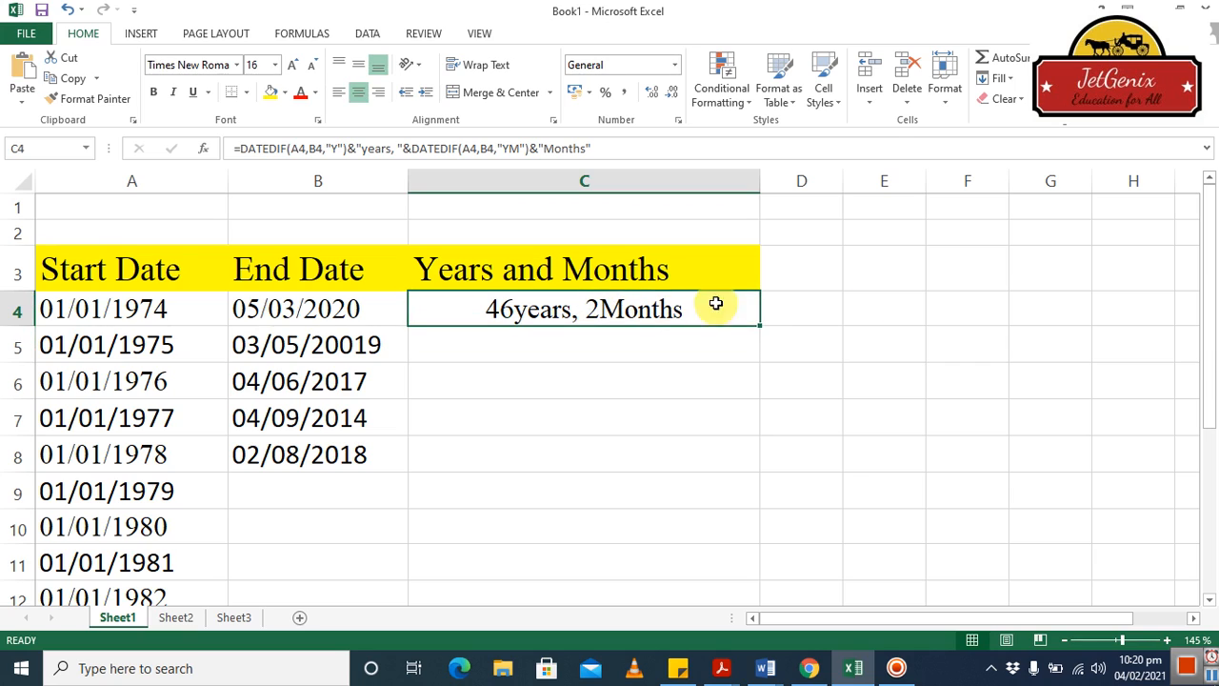
pyautogui.doubleClick(760, 328)
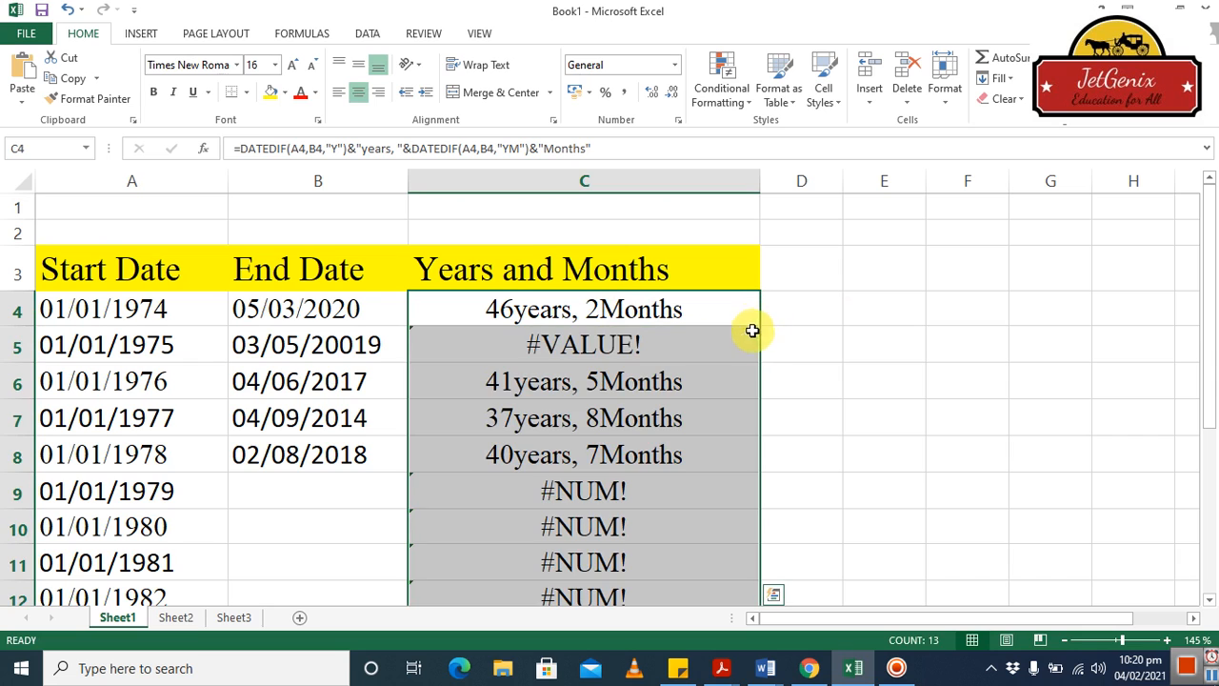
pyautogui.scroll(-3, 789, 353)
pyautogui.scroll(2, 680, 345)
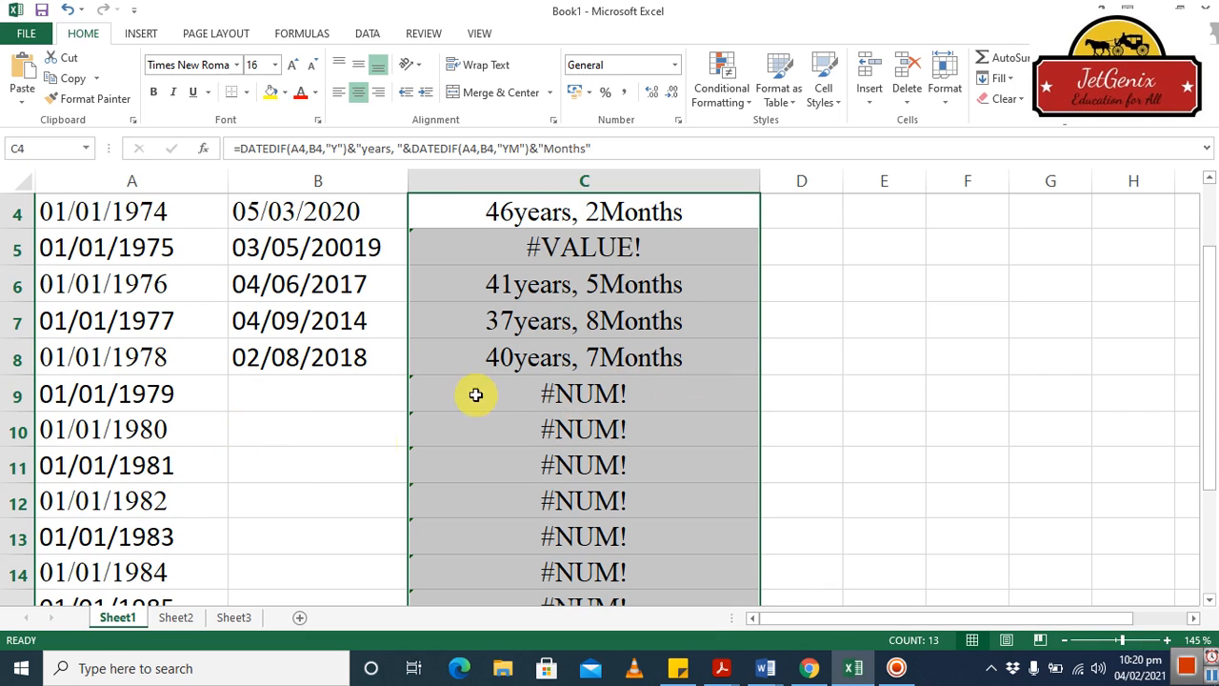
pyautogui.moveTo(568, 400); pyautogui.dragTo(592, 536)
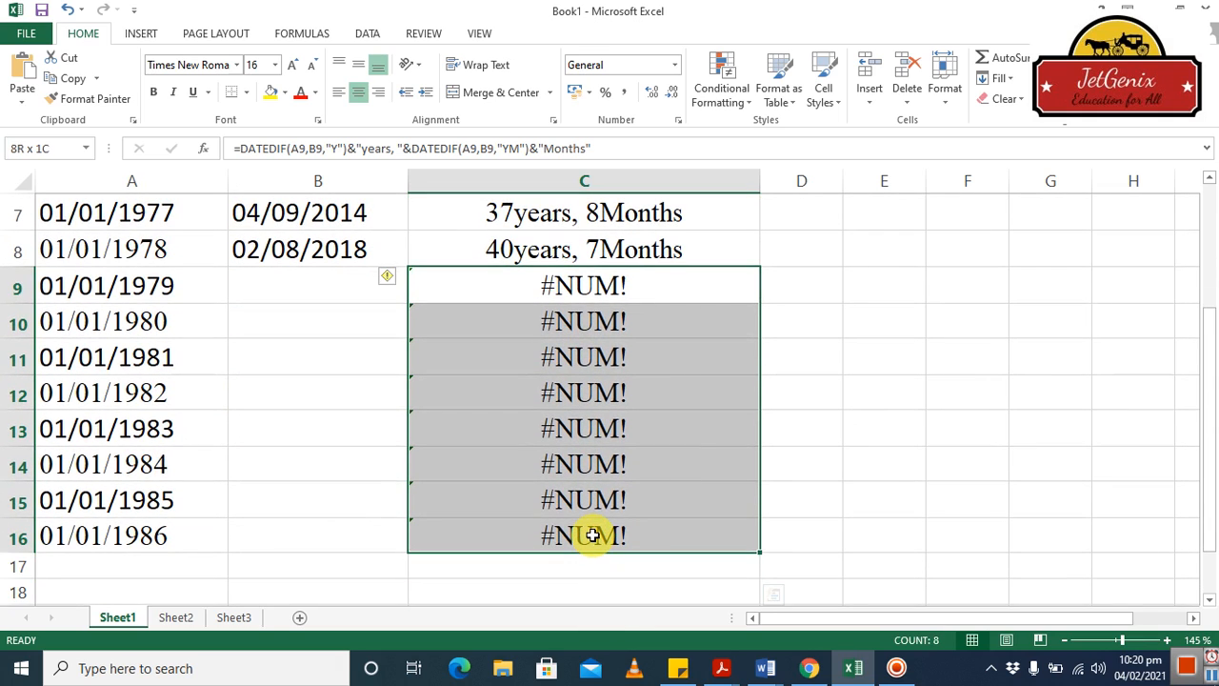
pyautogui.press('Delete')
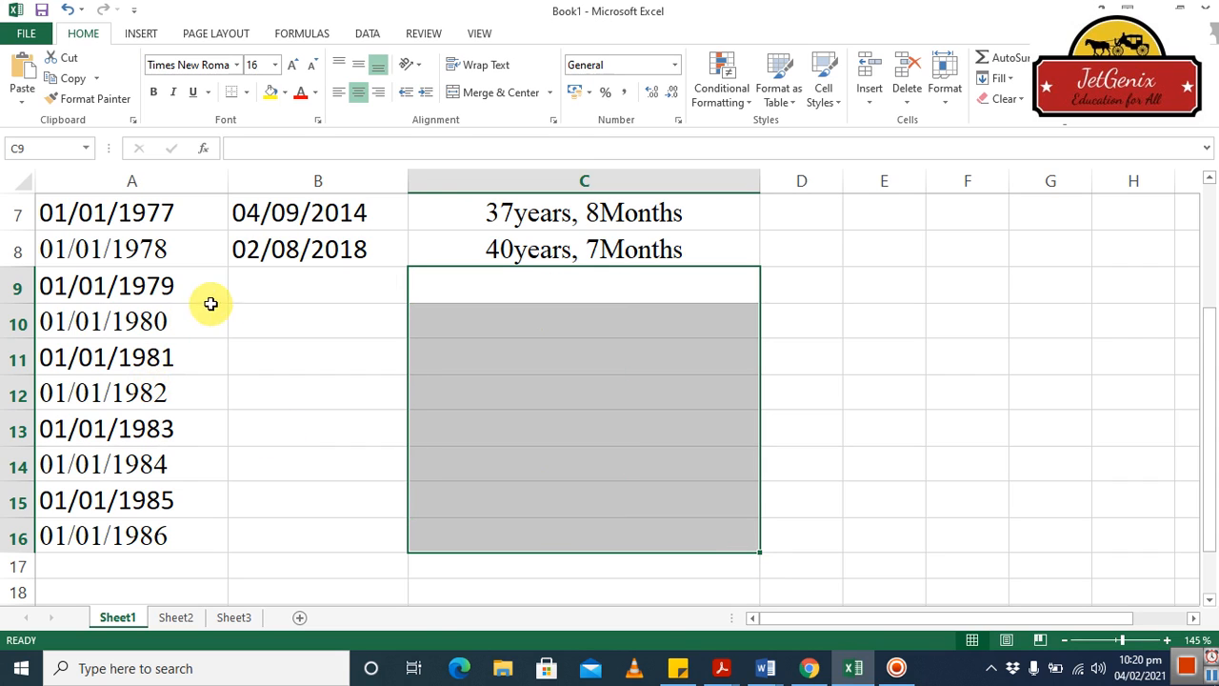
# Check the formula in C5 and correct the end date in B5 to 03/05/2019.
pyautogui.scroll(2, 299, 389)
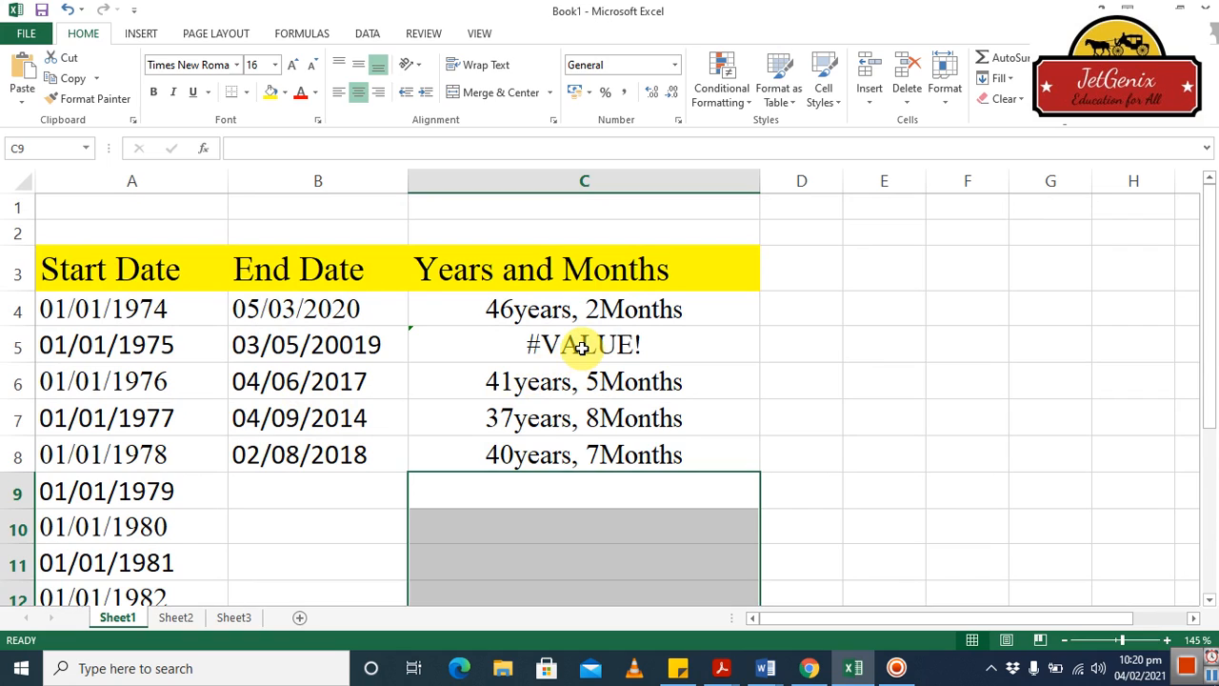
pyautogui.click(582, 348)
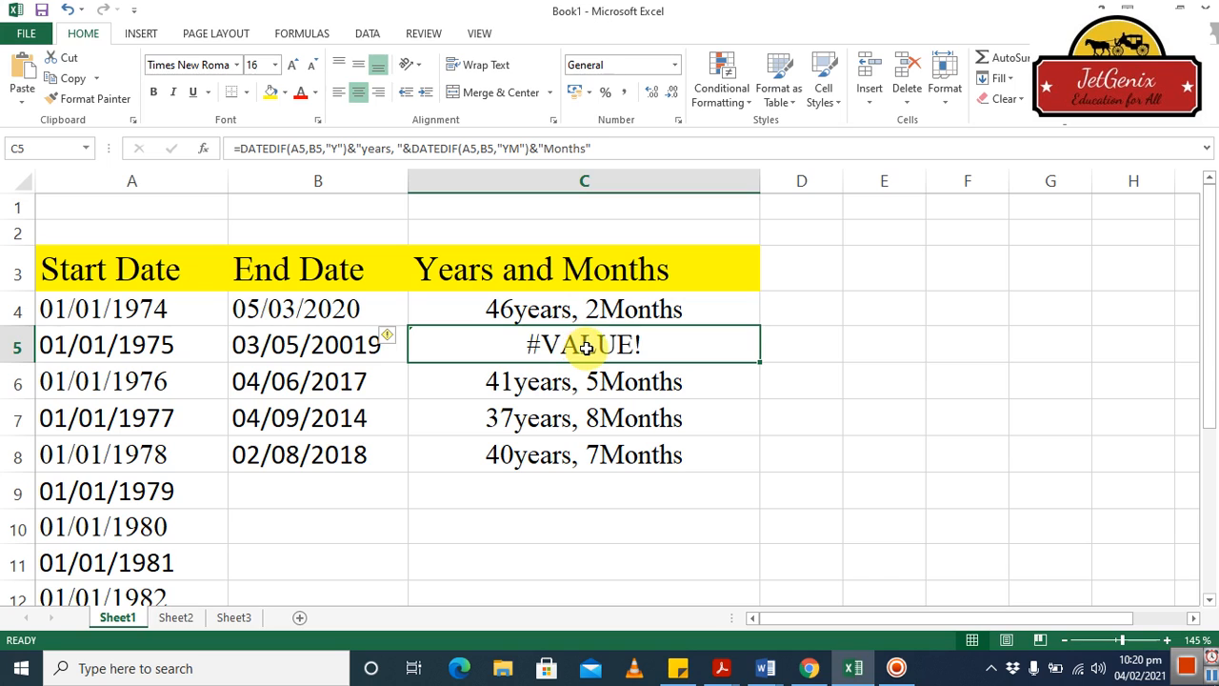
pyautogui.click(585, 443)
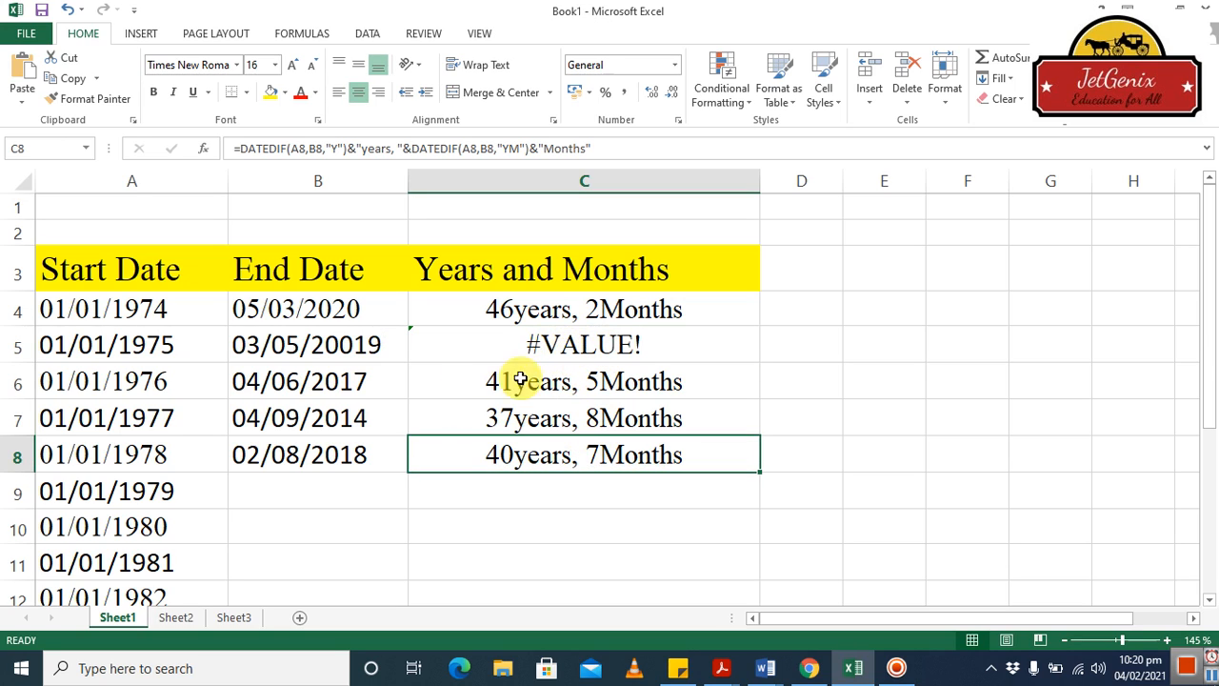
pyautogui.doubleClick(335, 345)
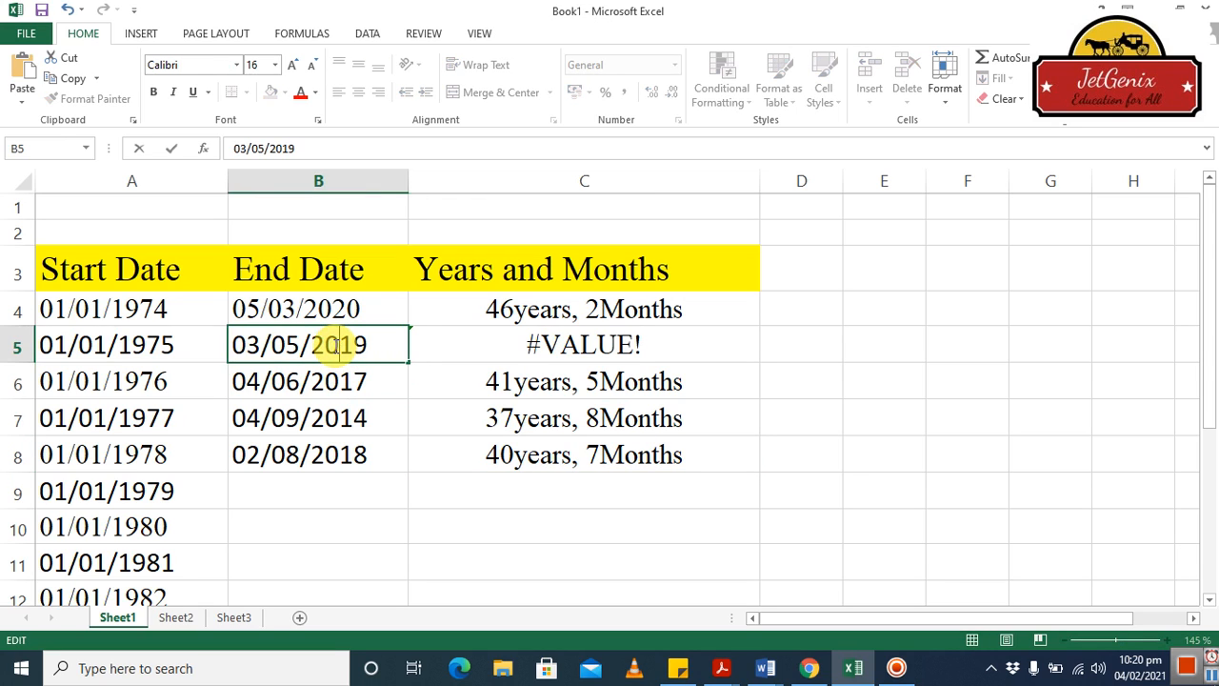
pyautogui.press('Return')
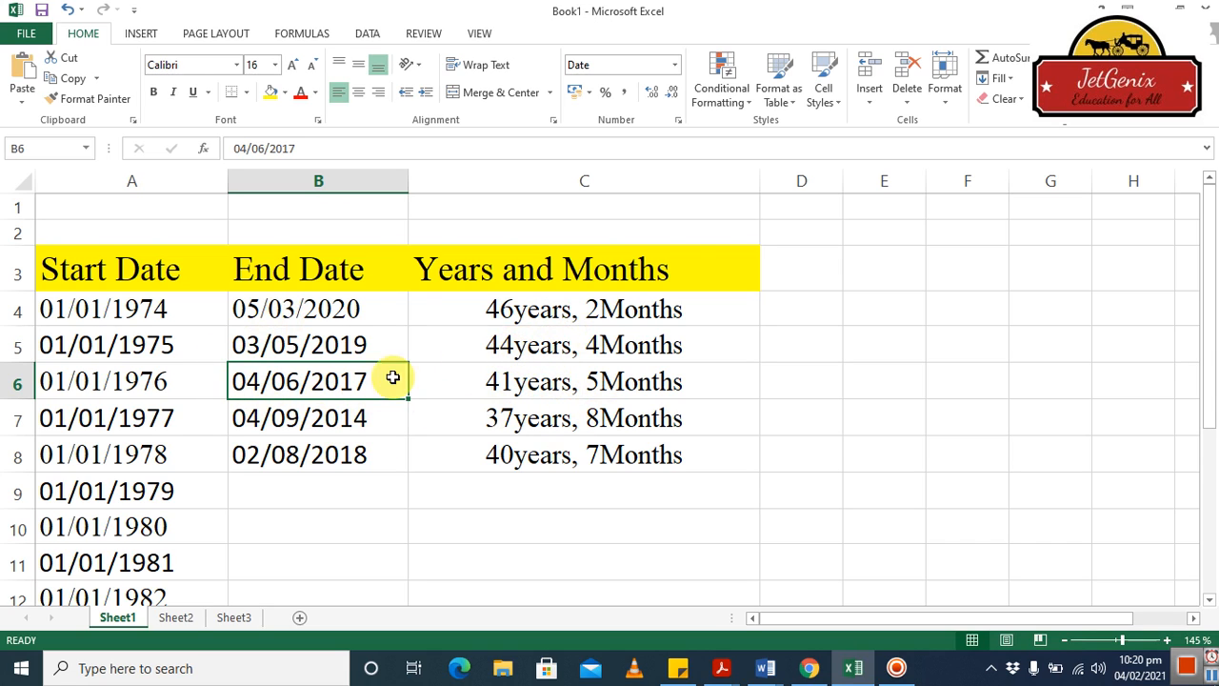
# Enter =FORMULATEXT(C4) in C10 to display the years and months formula as text.
pyautogui.click(498, 313)
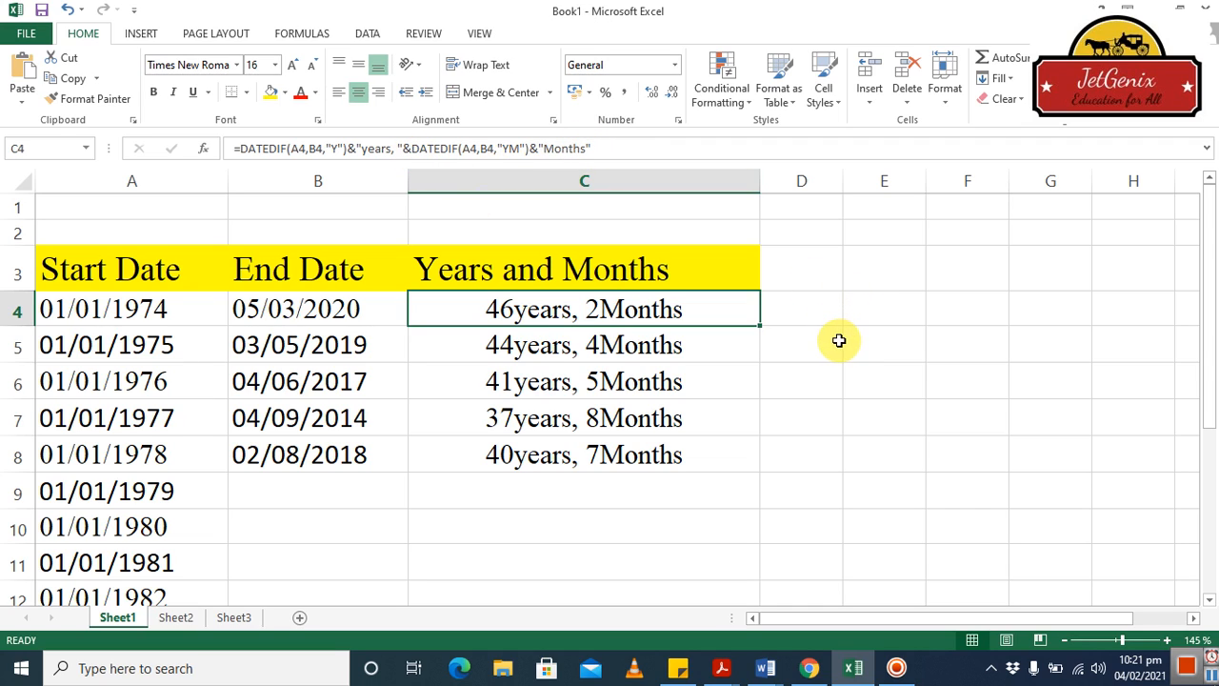
pyautogui.click(719, 527)
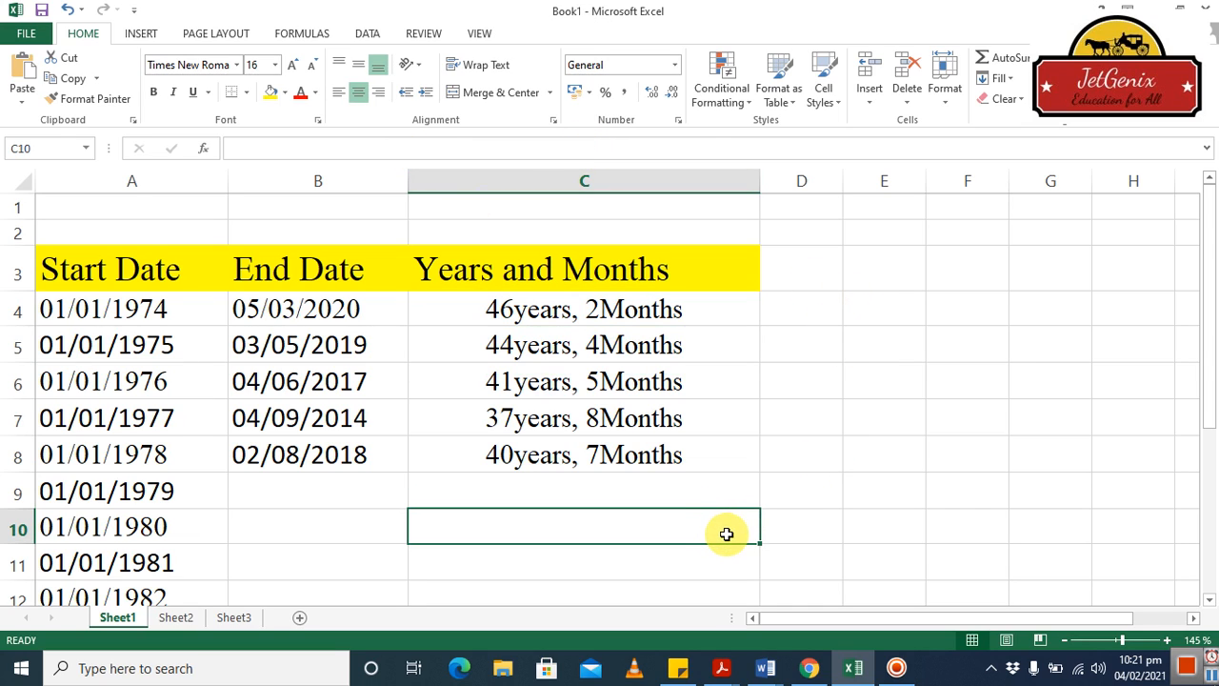
pyautogui.write('=')
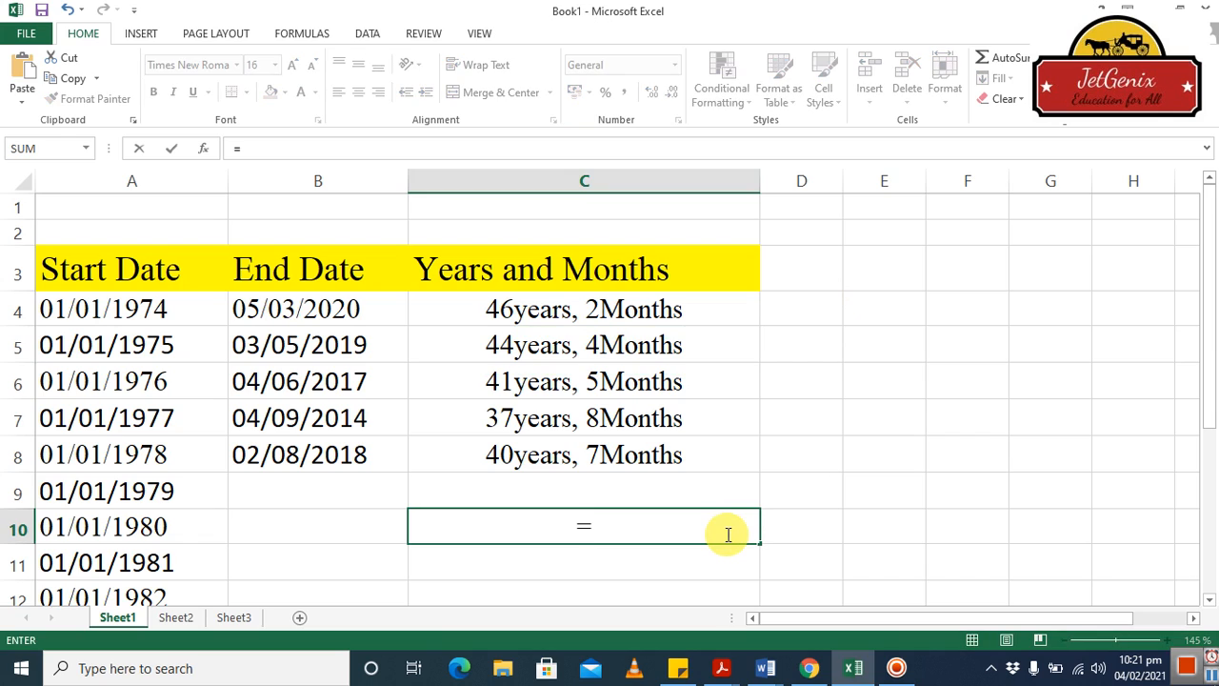
pyautogui.write('for')
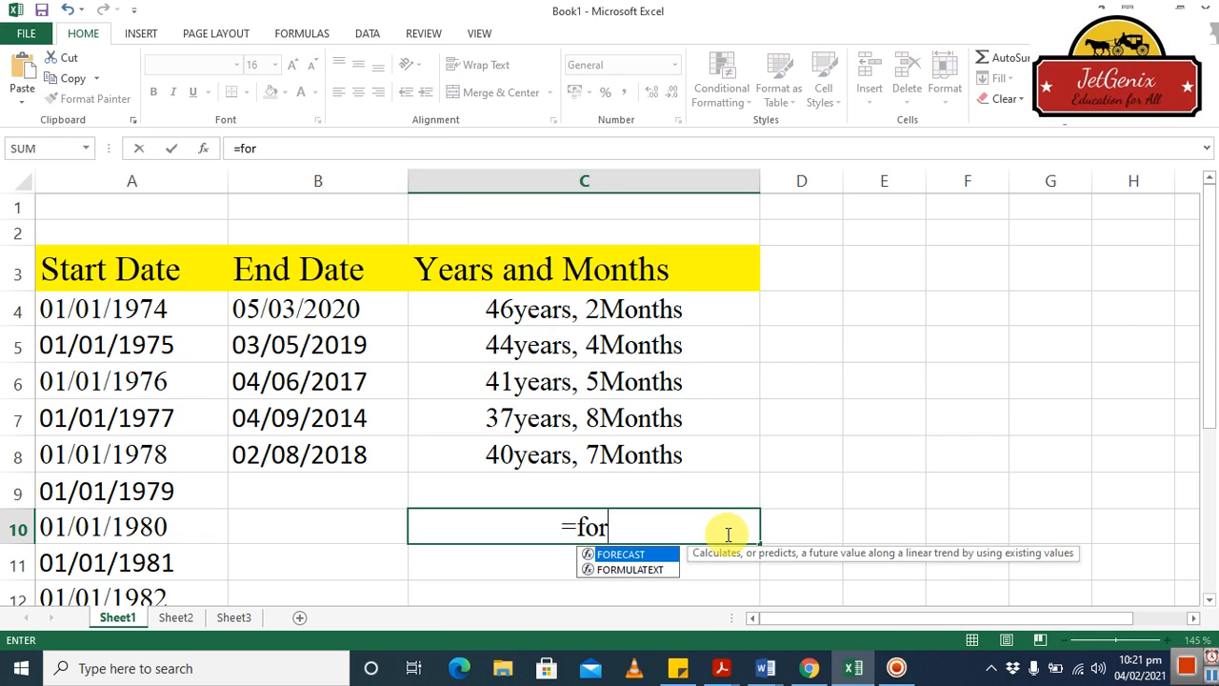
pyautogui.write('mu')
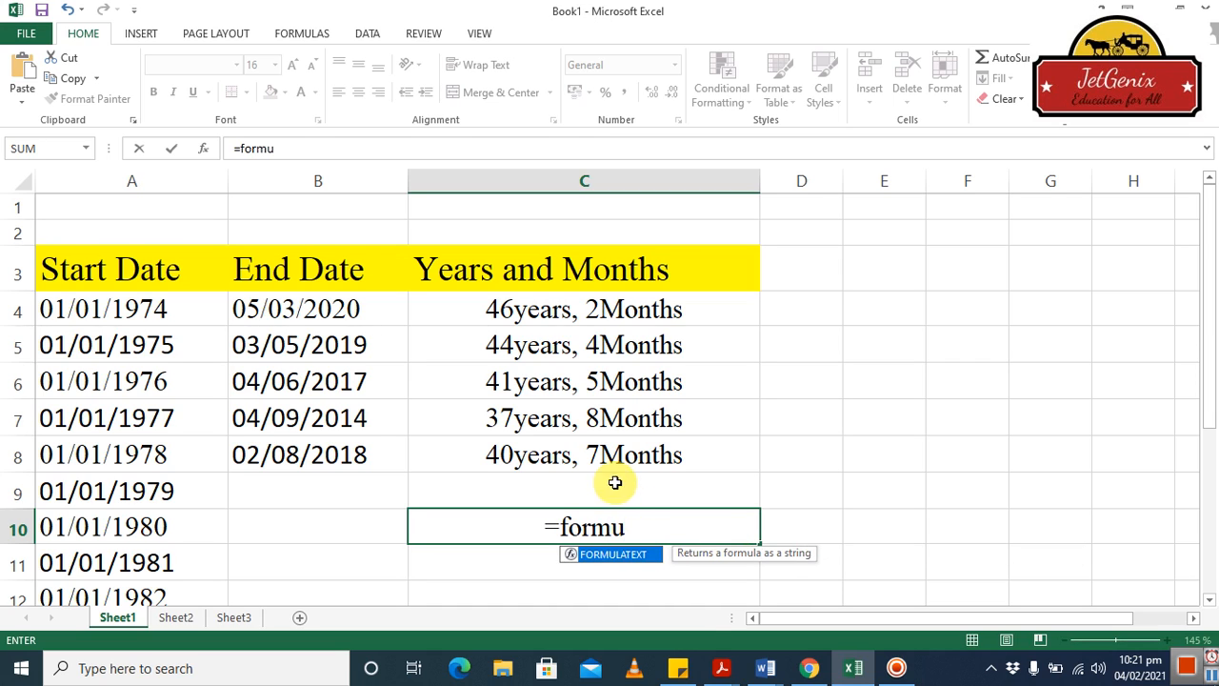
pyautogui.doubleClick(640, 562)
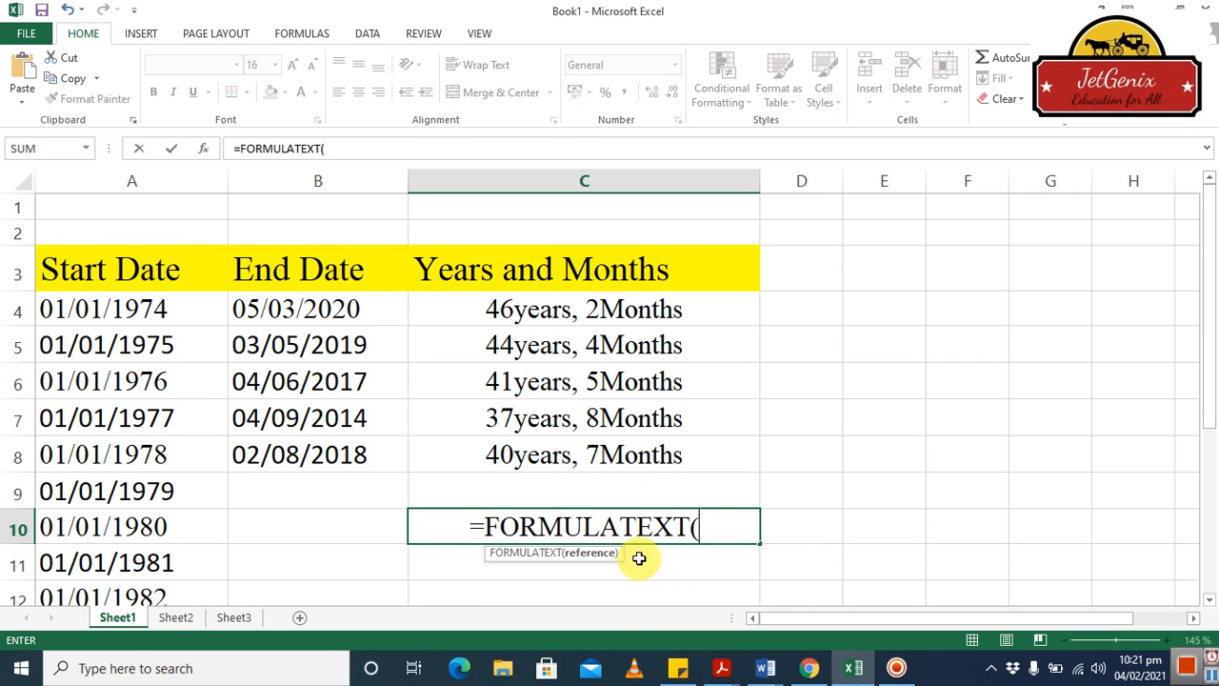
pyautogui.click(631, 308)
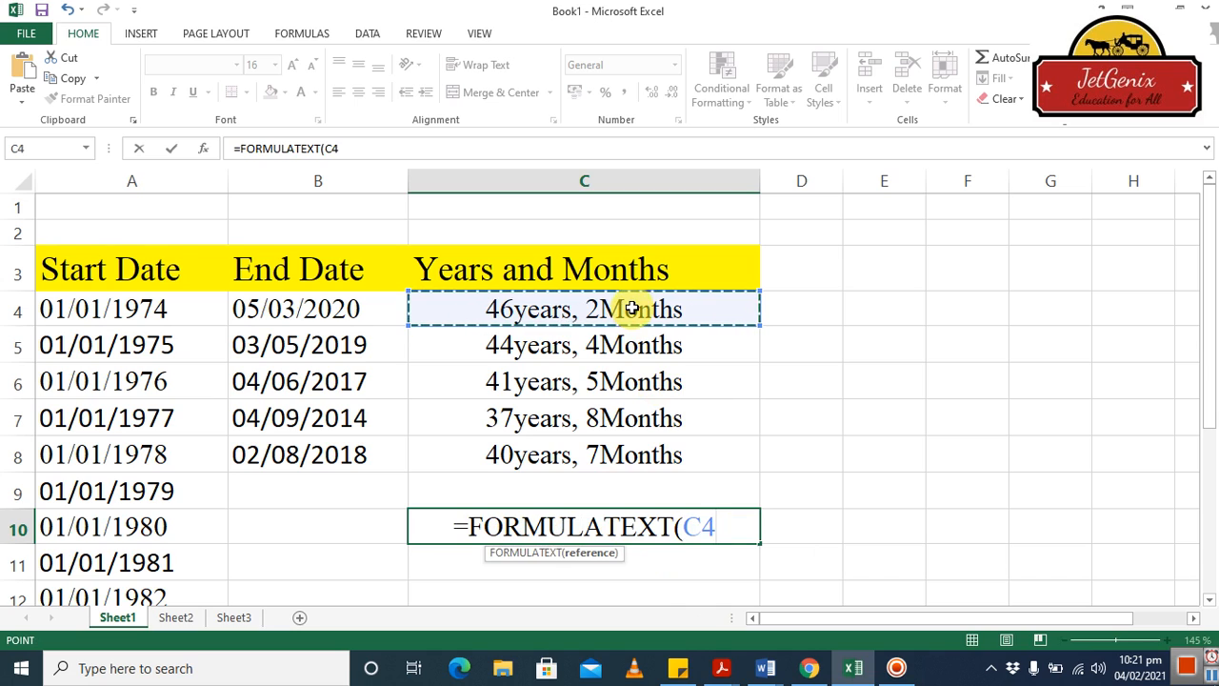
pyautogui.press('Return')
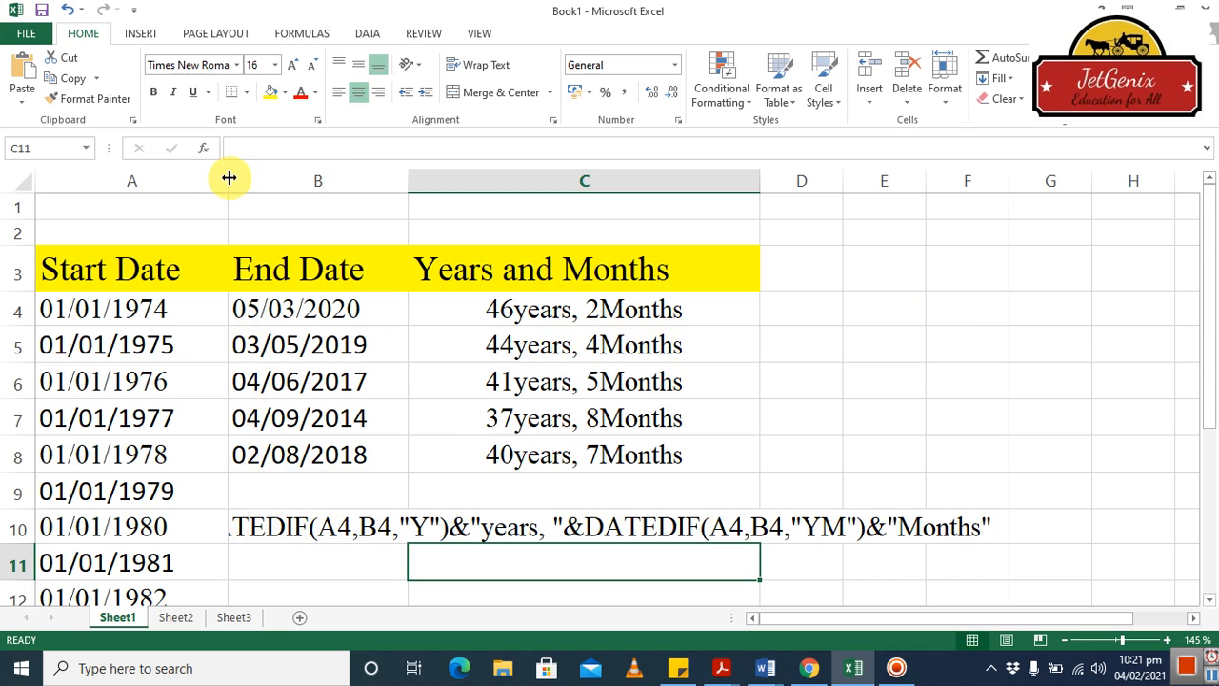
# Narrow column A slightly and left-align C10 so the whole formula text can be read.
pyautogui.moveTo(229, 177); pyautogui.dragTo(190, 181)
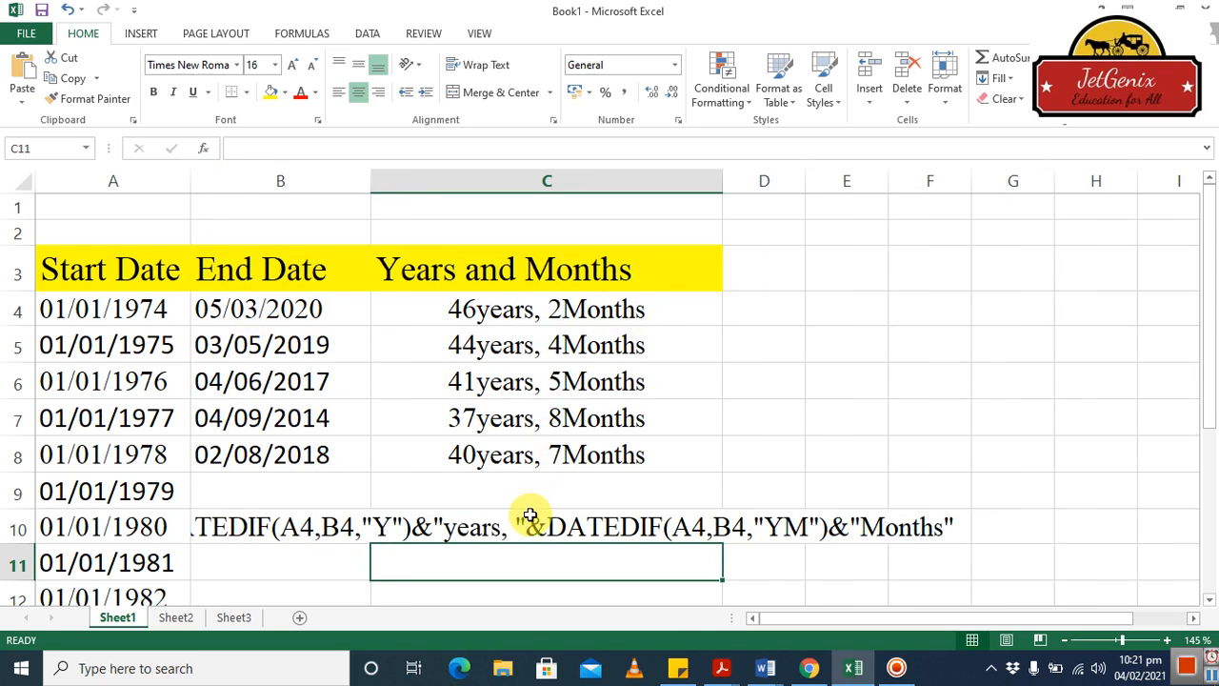
pyautogui.click(564, 522)
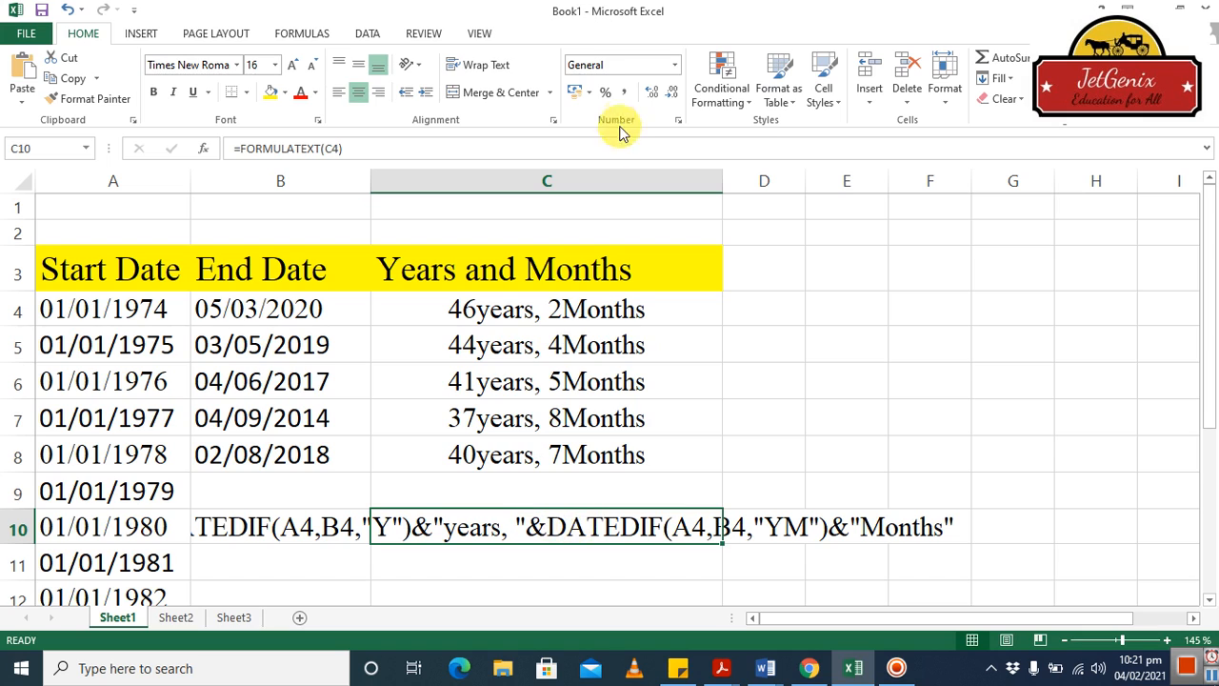
pyautogui.click(341, 96)
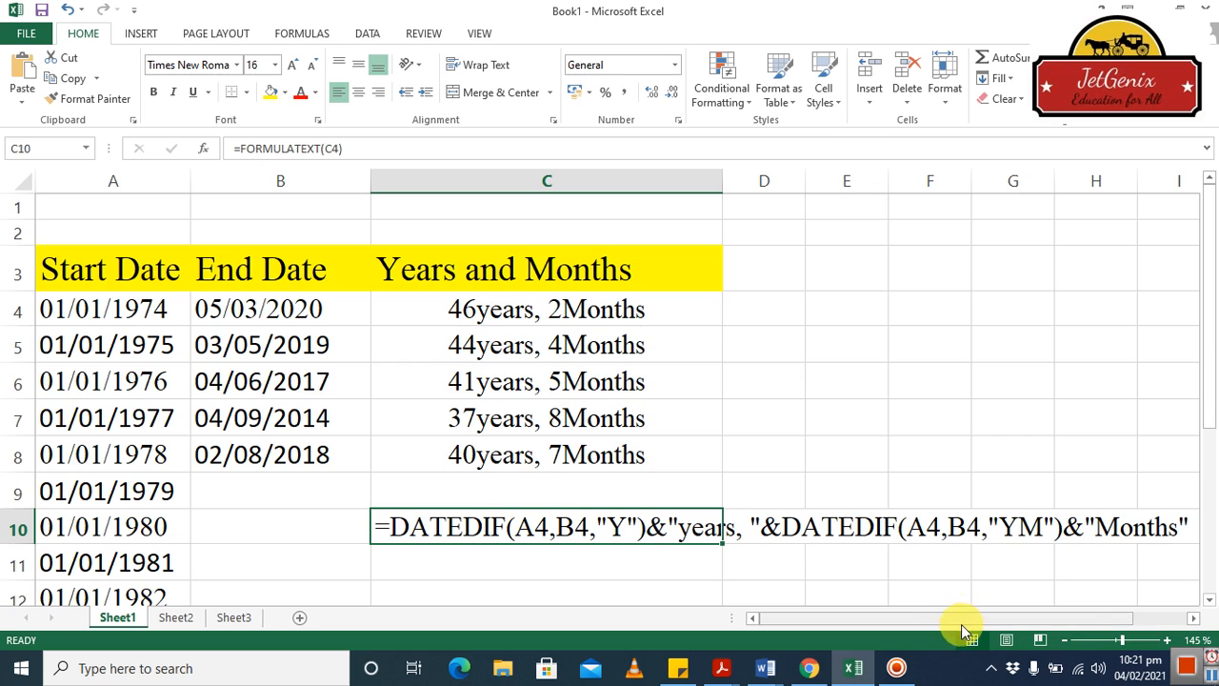
pyautogui.moveTo(960, 624); pyautogui.dragTo(988, 621)
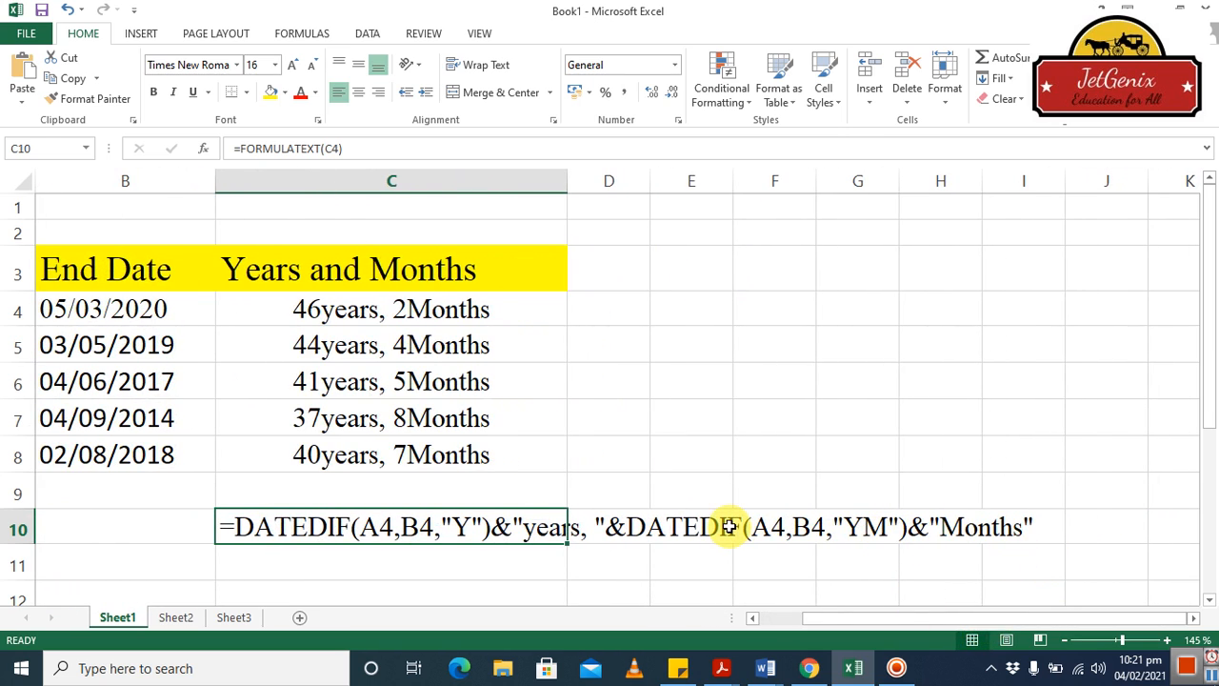
# View the title page on Sheet2 and the closing picture on Sheet3.
pyautogui.click(181, 619)
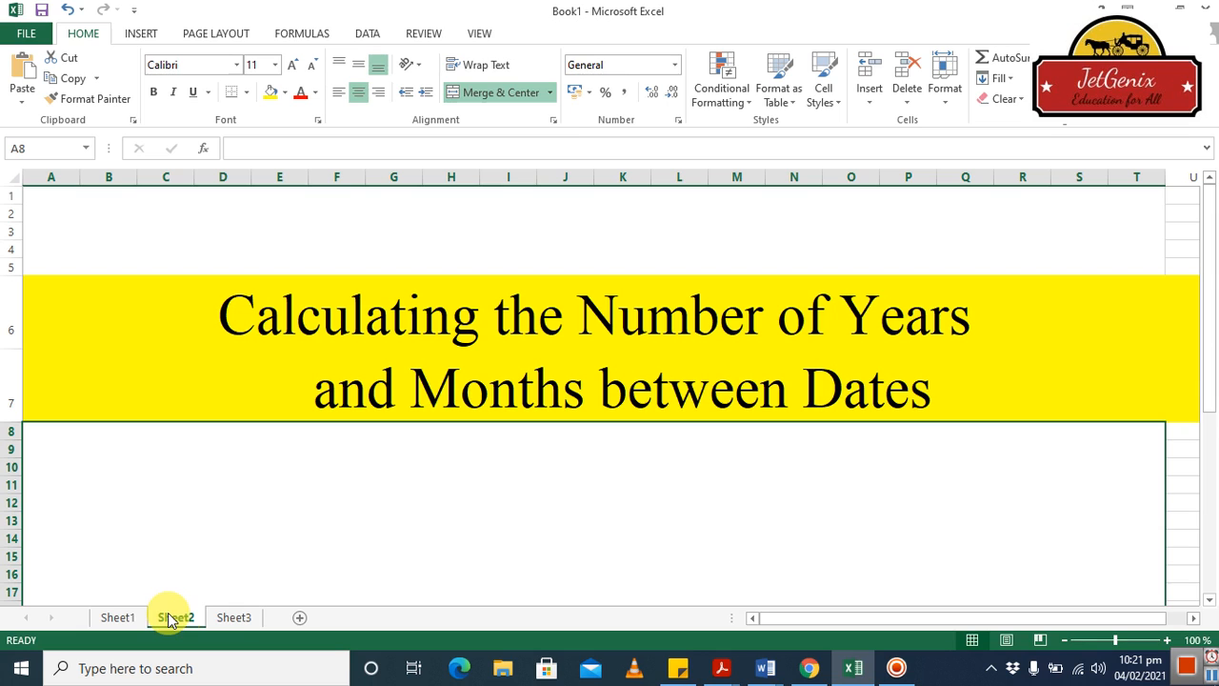
pyautogui.click(235, 618)
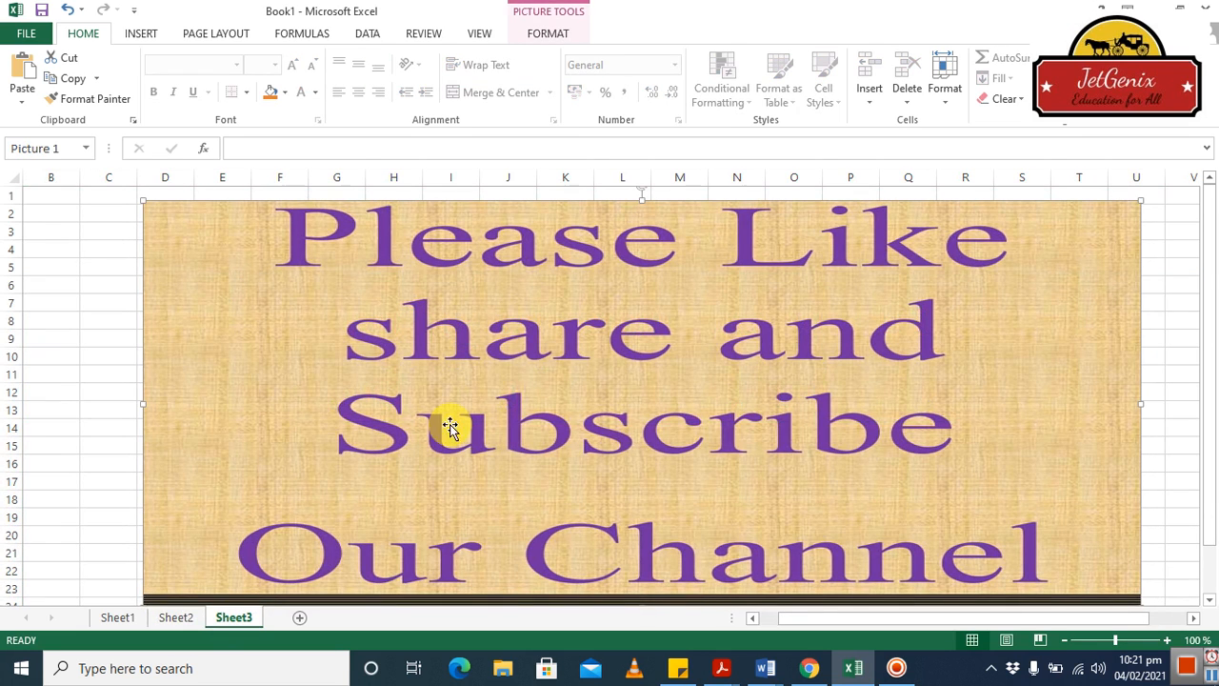